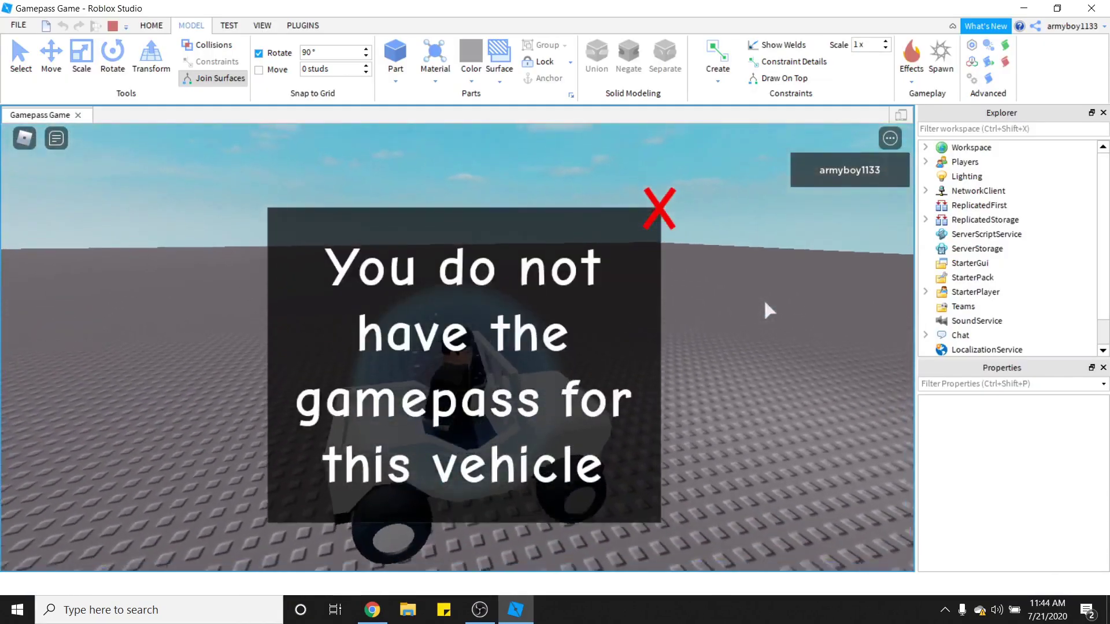
Dismiss the 'no gamepass for this vehicle' popup in the playtest.
click(658, 210)
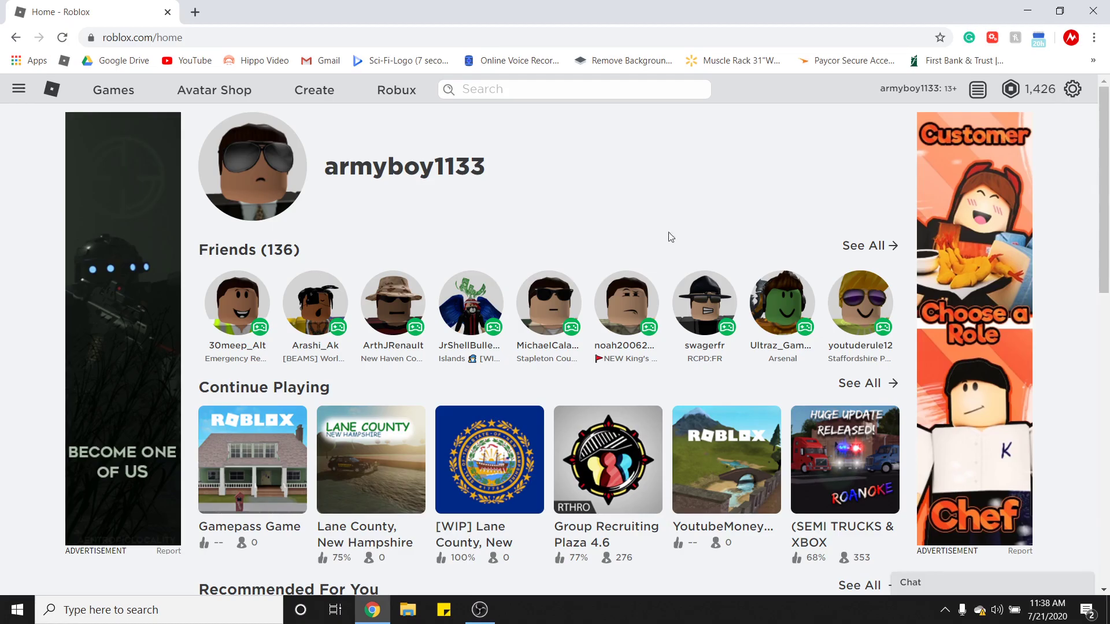
Launch Roblox Studio from Windows search with 'stu' and open the Gamepass Game place.
click(156, 610)
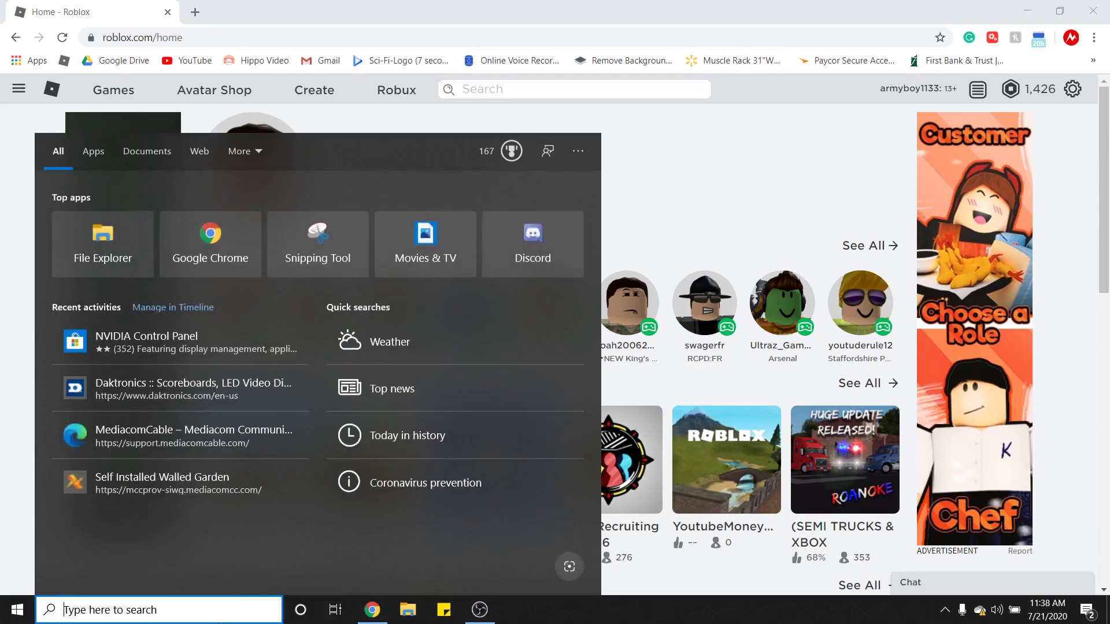
text(stu)
key(Return)
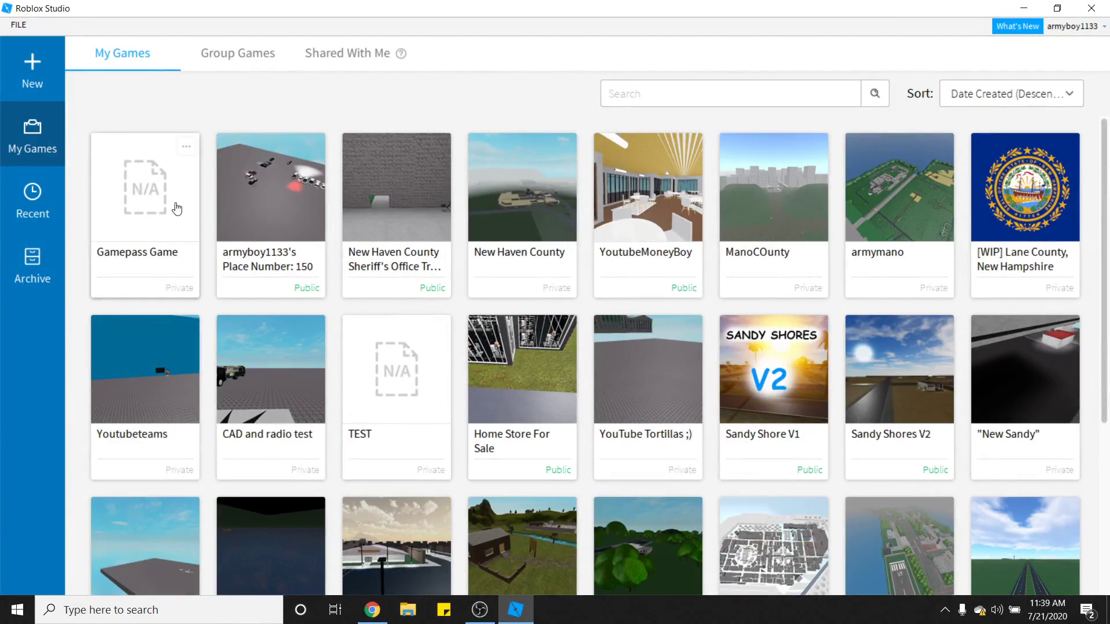
click(177, 209)
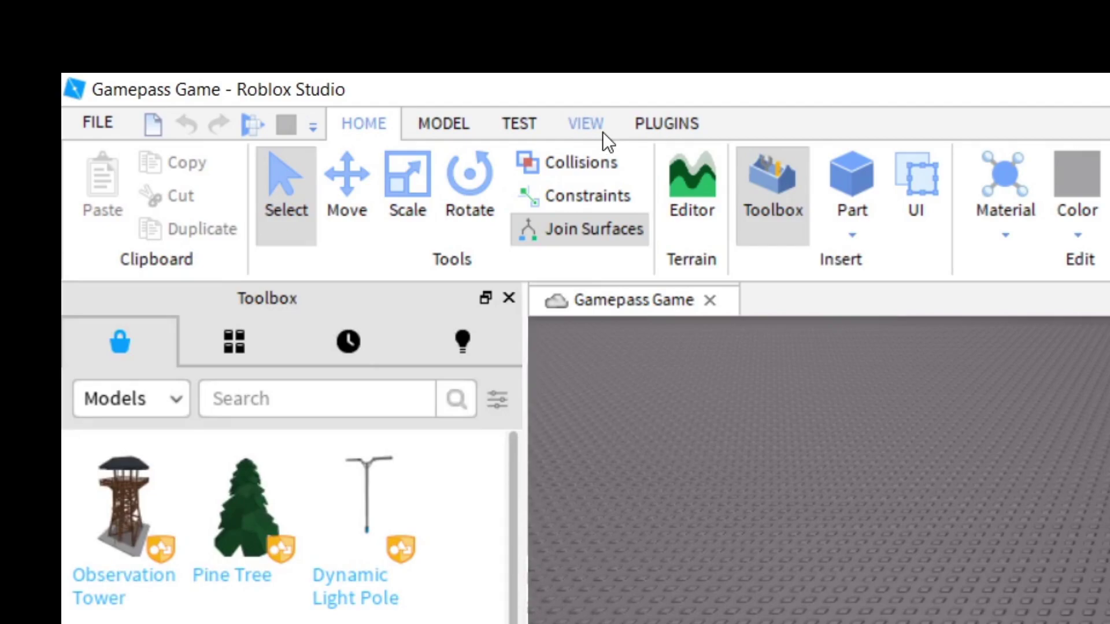
Switch the ribbon to the VIEW tab to show the panel visibility options.
click(603, 132)
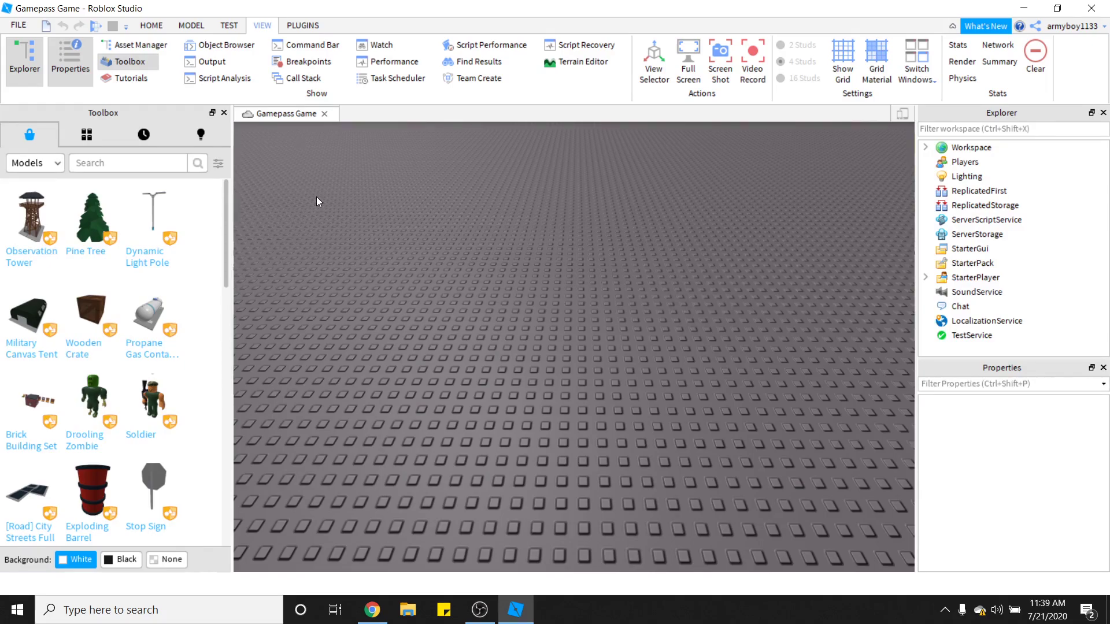
Search the Toolbox for 'Car' and drop the white Jeep model onto the baseplate.
click(149, 164)
text(Car)
key(Return)
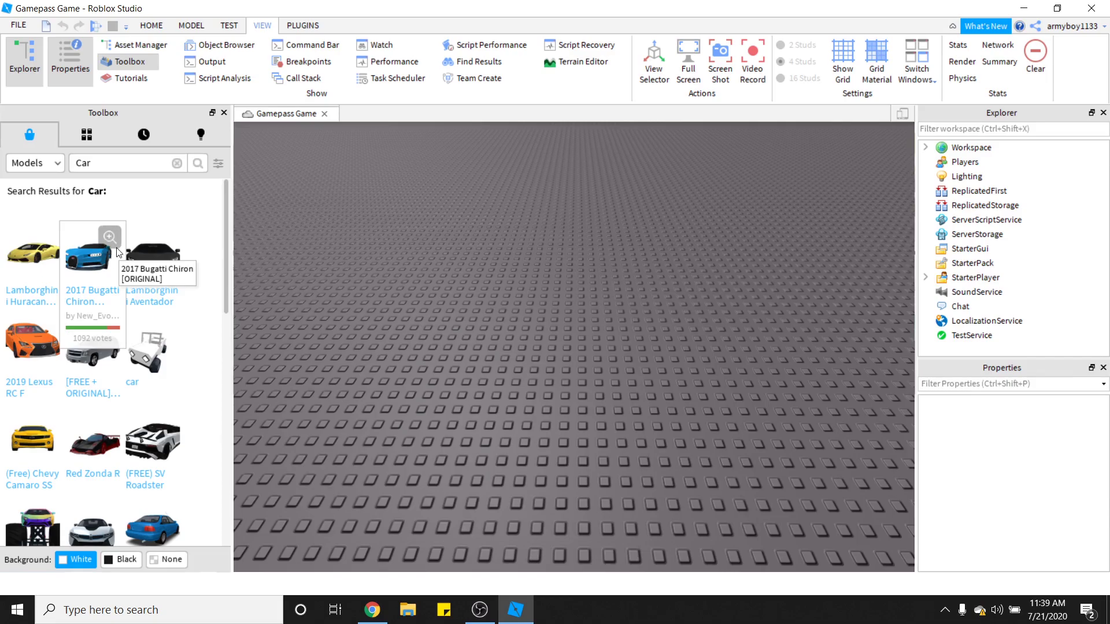
scroll(114, 261, down, 2)
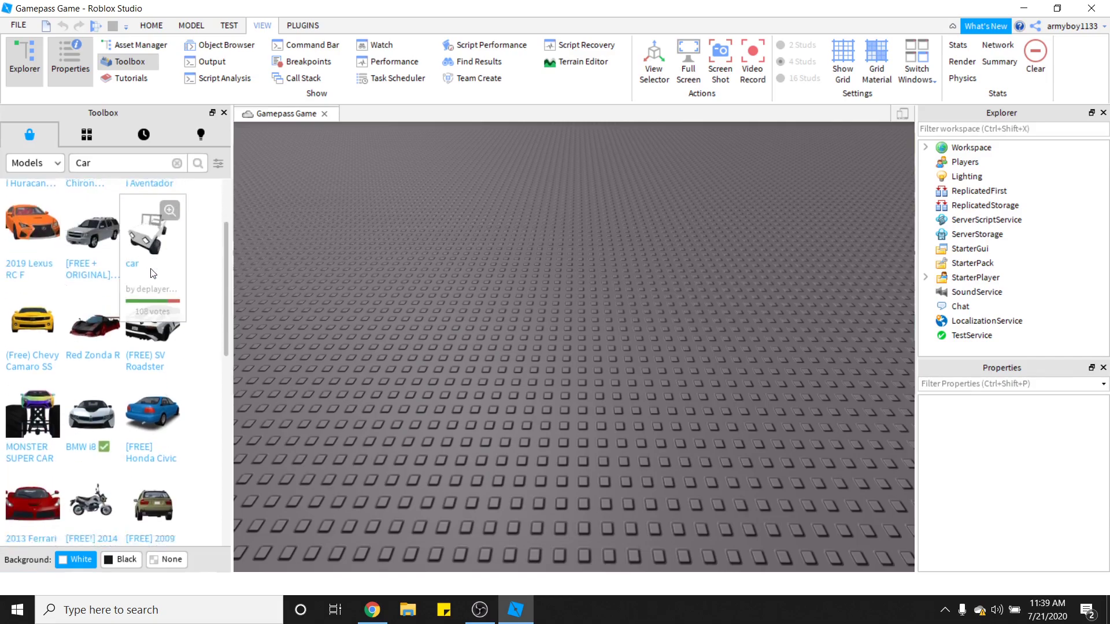
scroll(155, 276, down, 2)
scroll(159, 283, up, 2)
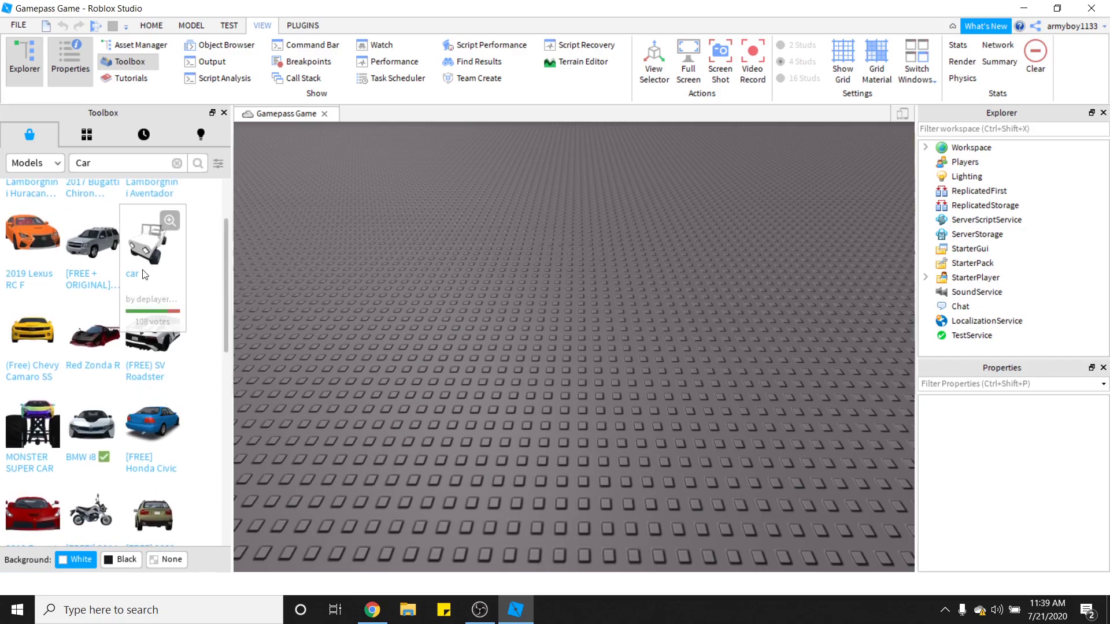
drag(166, 293, 537, 292)
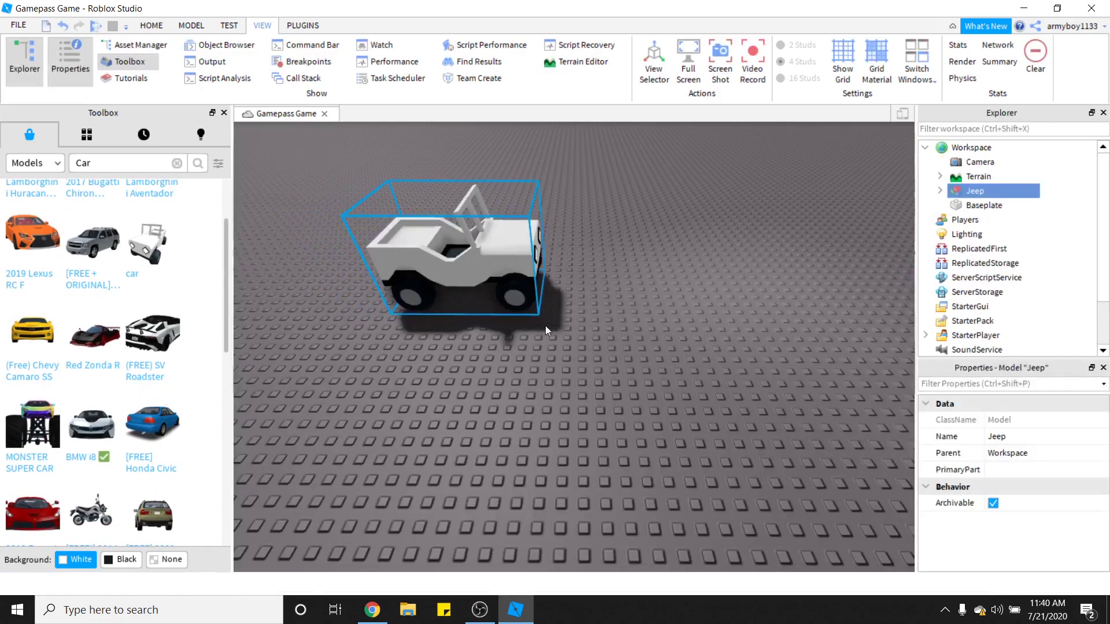
click(546, 325)
right_drag(545, 325, 587, 435)
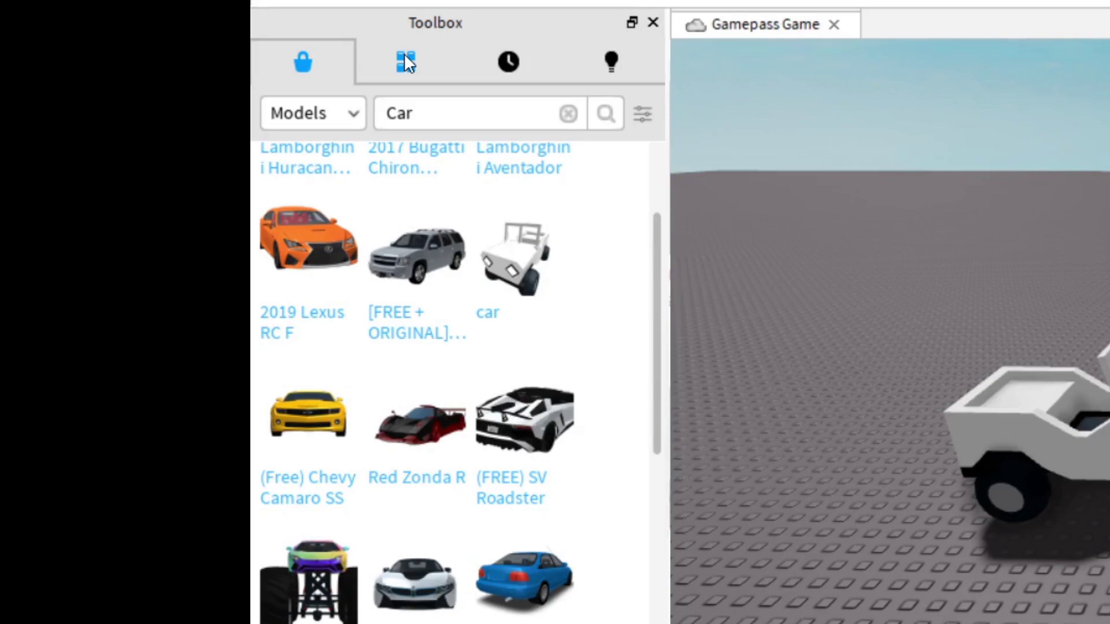
Insert the saved GamePassCarScript from Inventory and place it inside Jeep > DriveSeat.
click(406, 62)
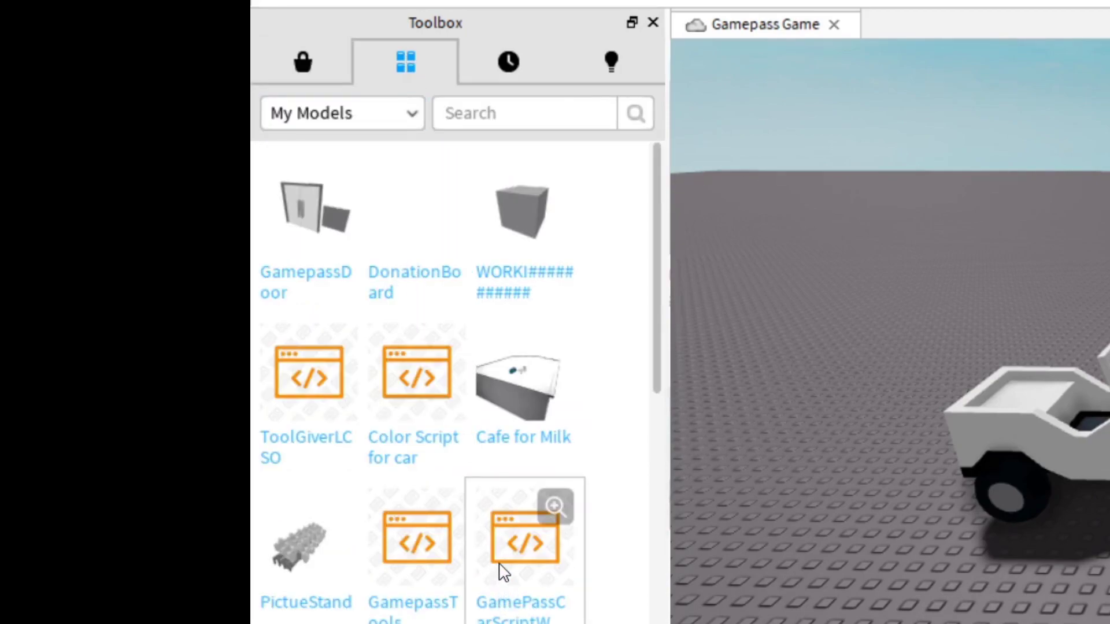
drag(503, 569, 436, 411)
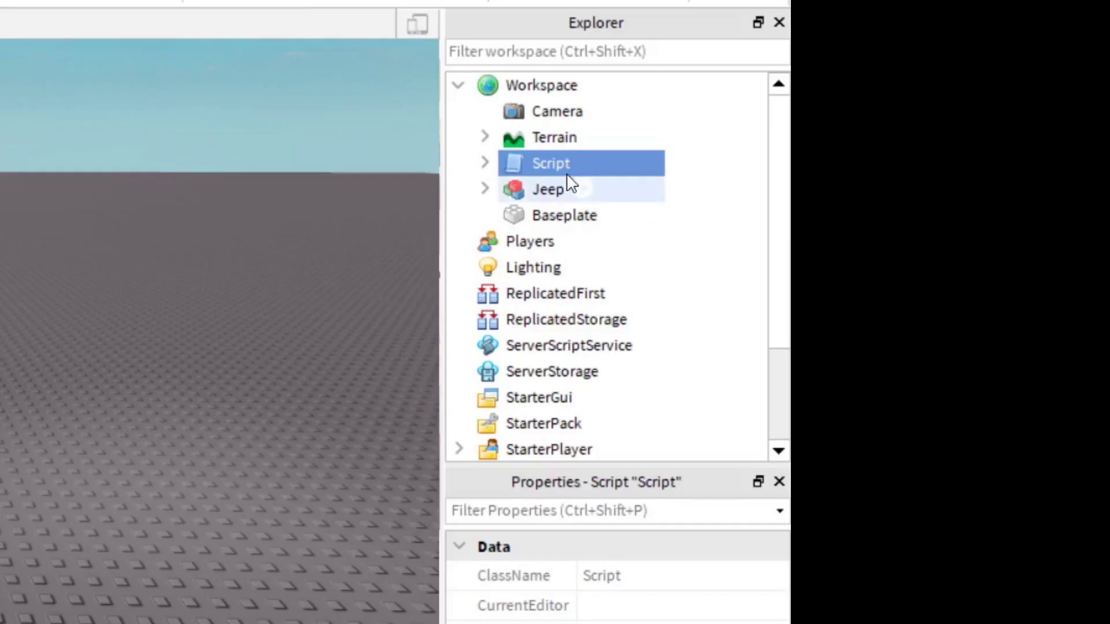
drag(990, 192, 961, 210)
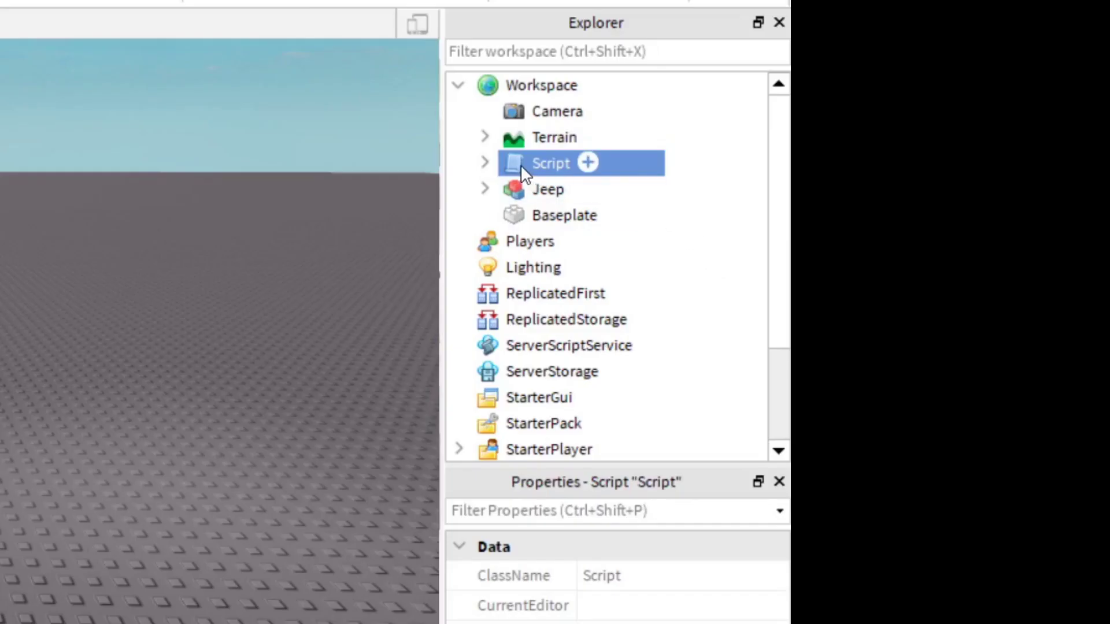
drag(520, 190, 557, 161)
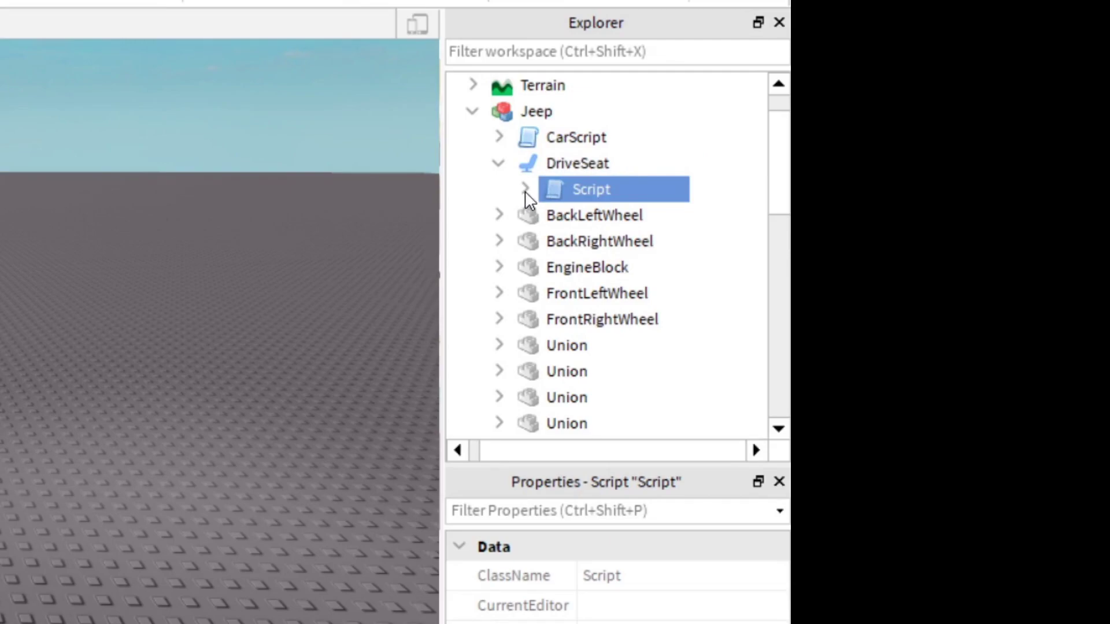
Move the script's Configuration object directly under DriveSeat.
click(525, 189)
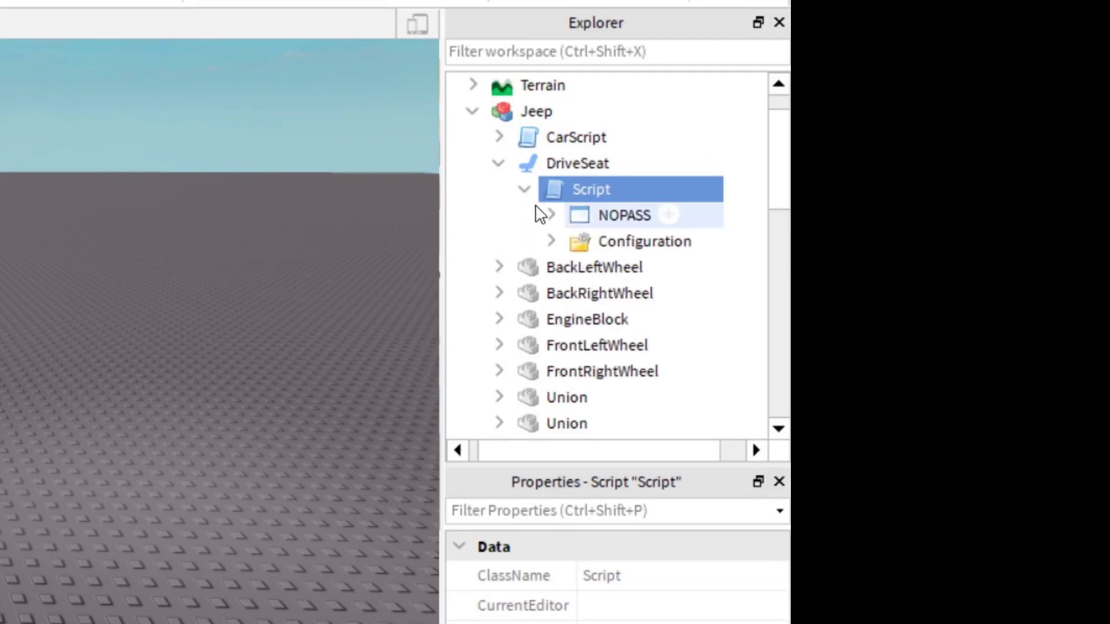
click(583, 242)
drag(581, 240, 553, 165)
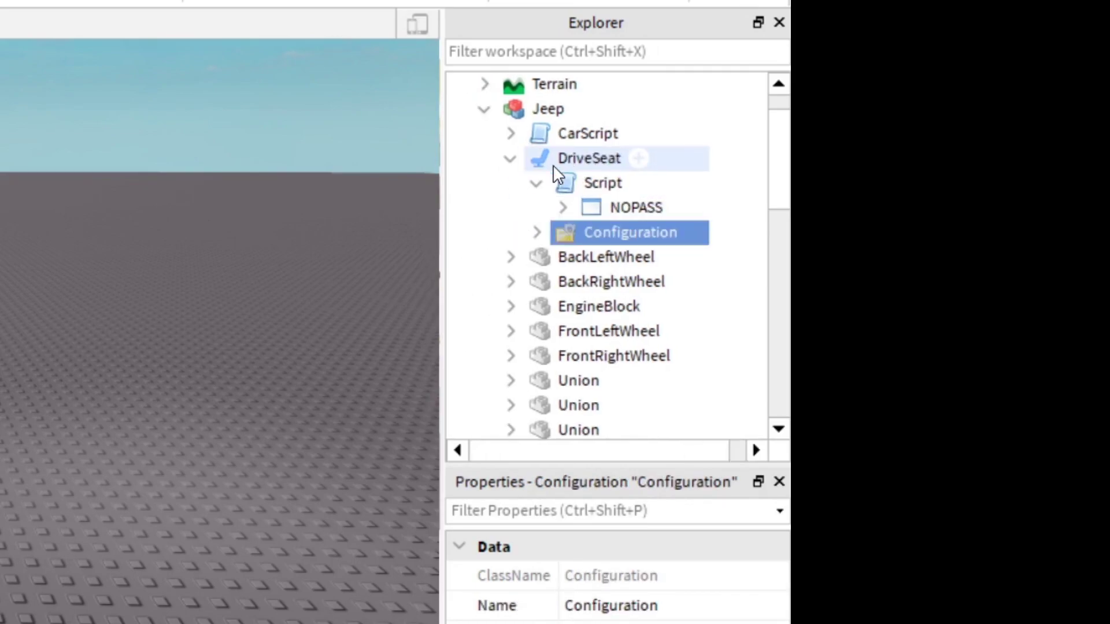
drag(553, 164, 553, 172)
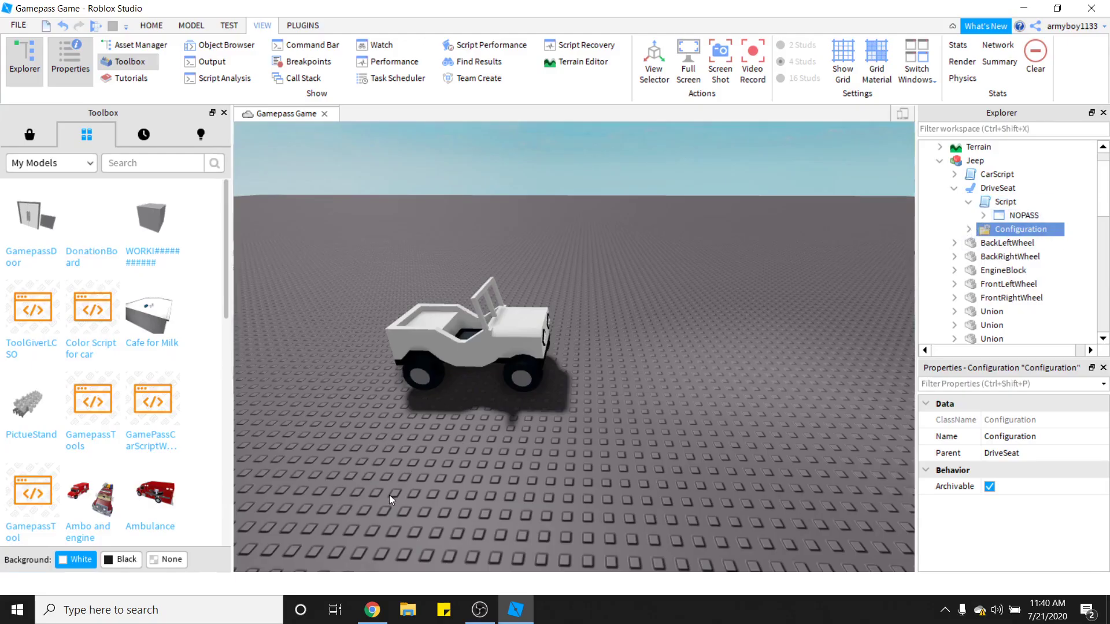
From the Roblox Create page, start a new game pass for Gamepass Game.
click(372, 610)
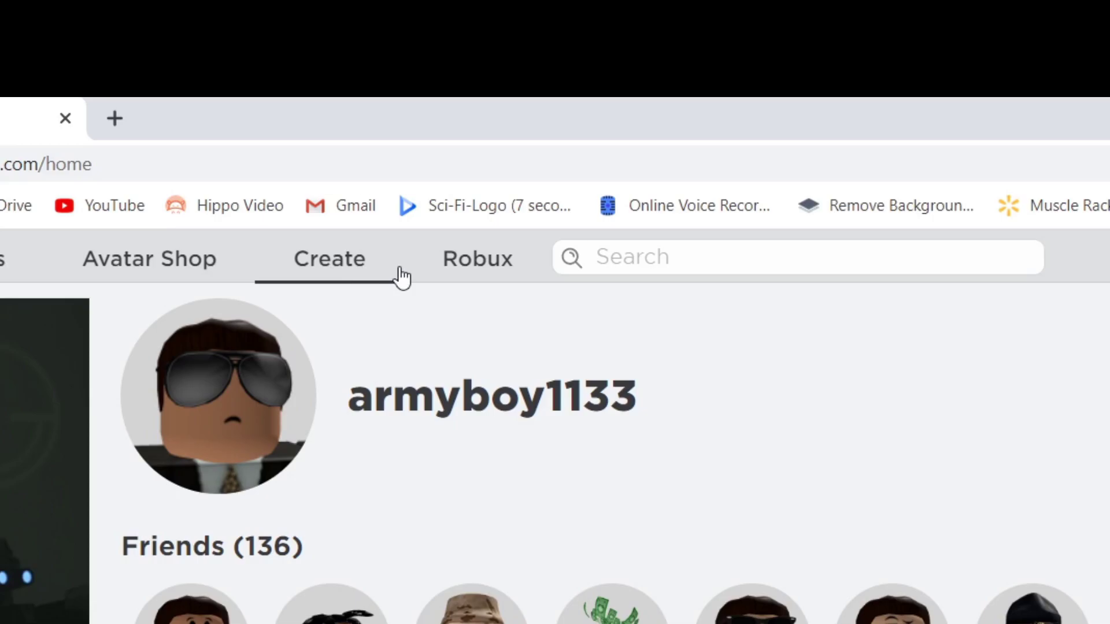
click(352, 98)
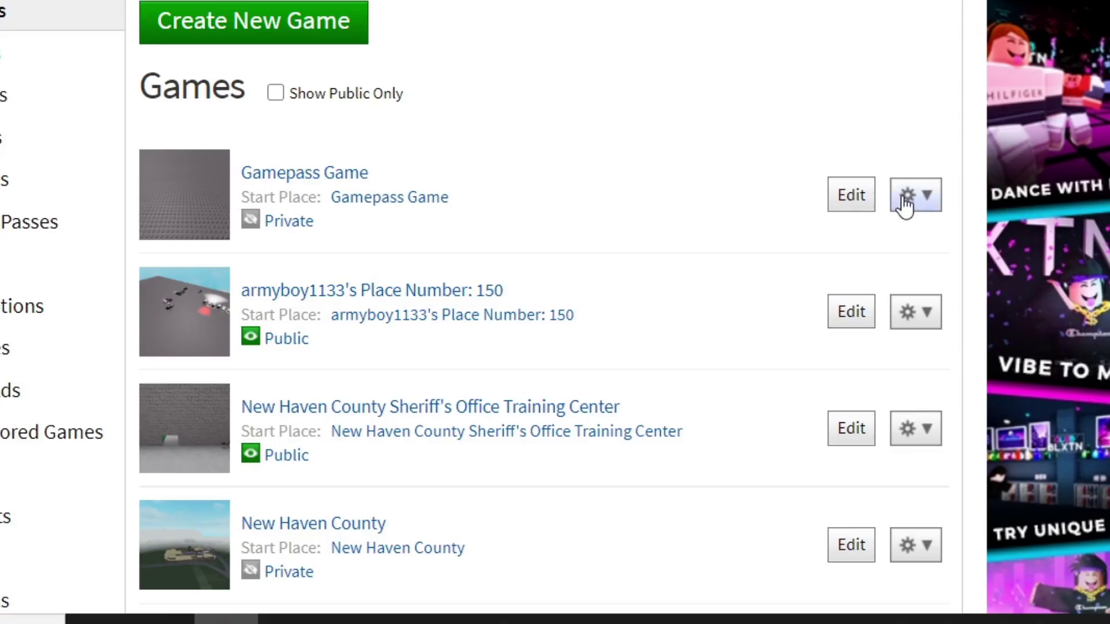
click(906, 205)
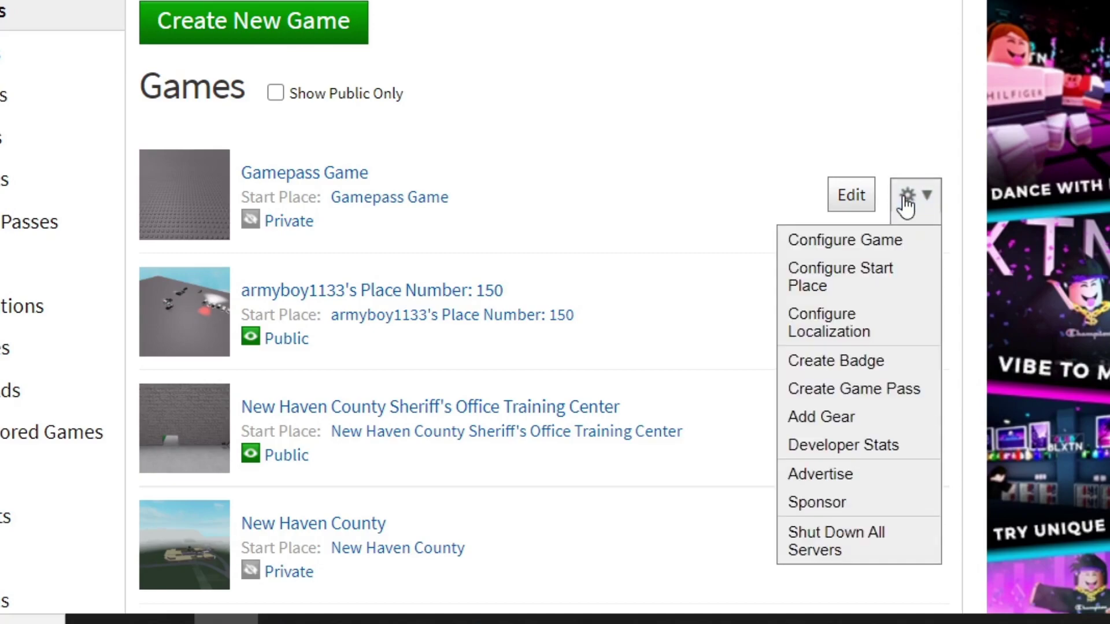
click(875, 388)
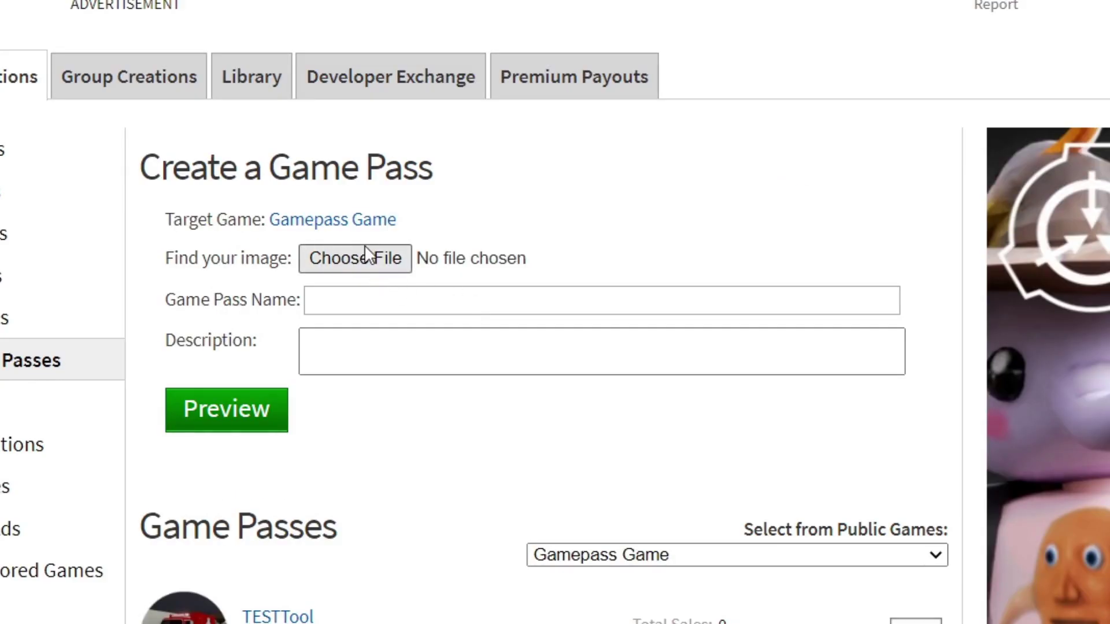
Create game pass 'TESTCar' with the aniimationbackgroun image, preview it and verify the upload.
click(364, 249)
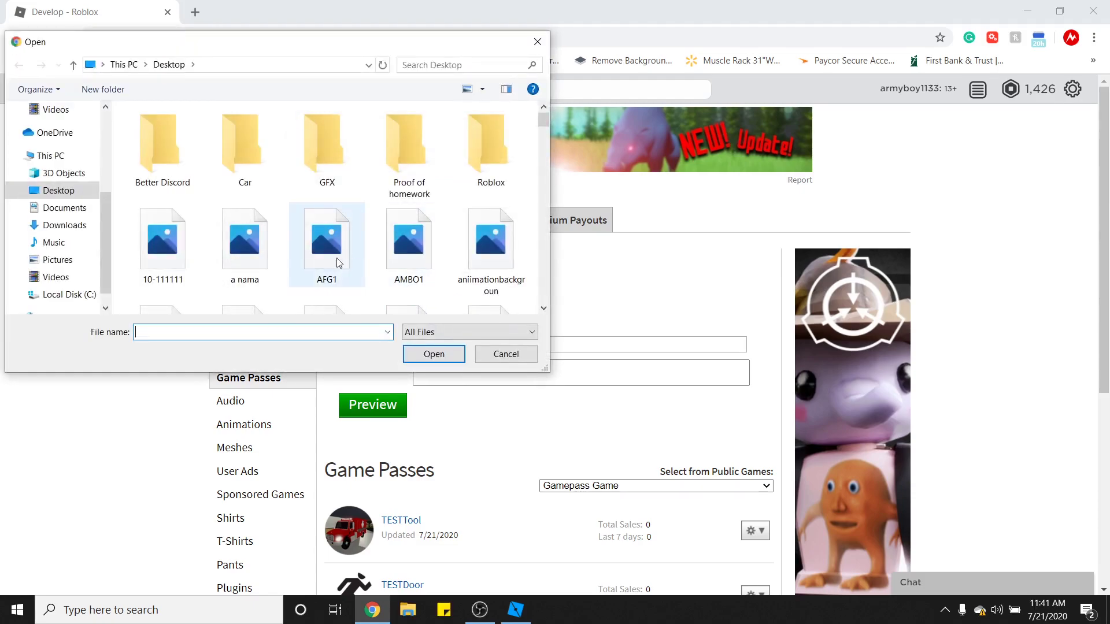
click(478, 260)
click(436, 354)
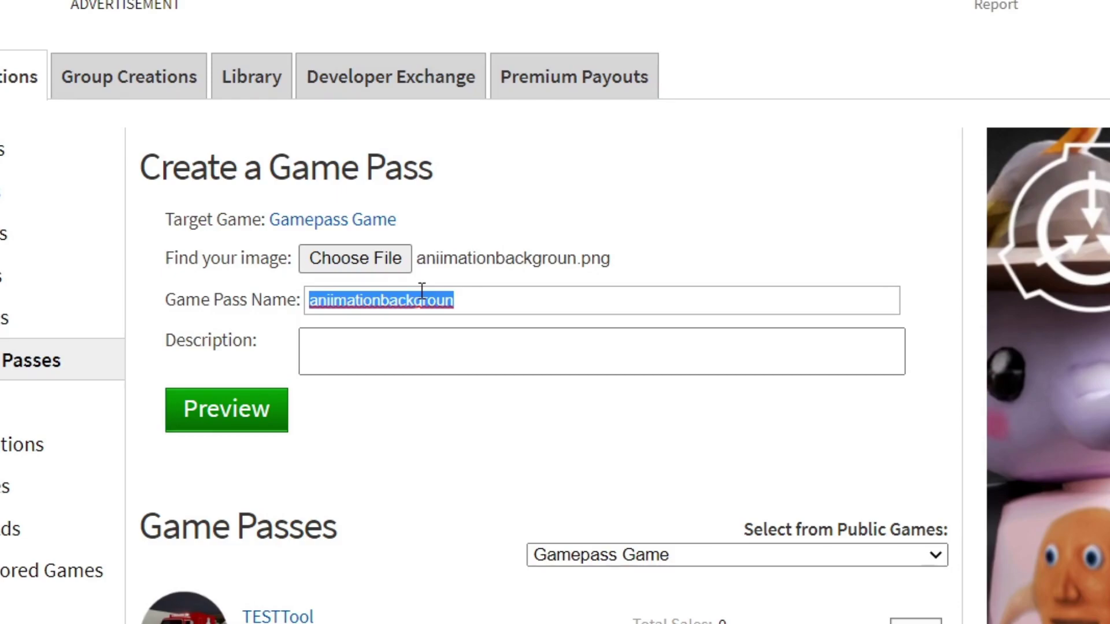
text(TT)
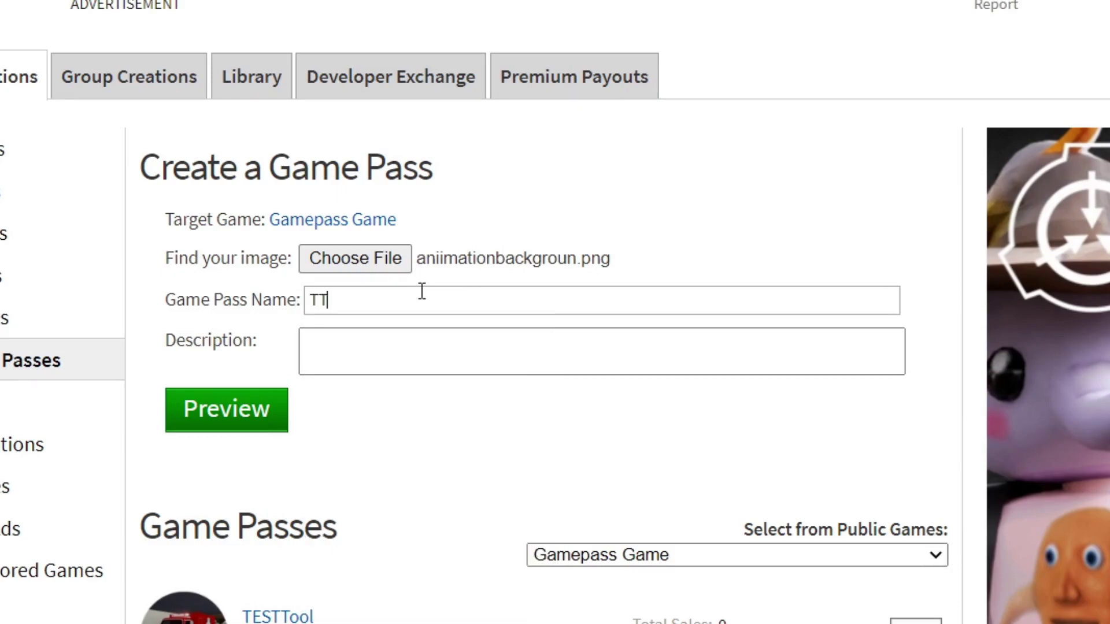
key(BackSpace)
text(EST)
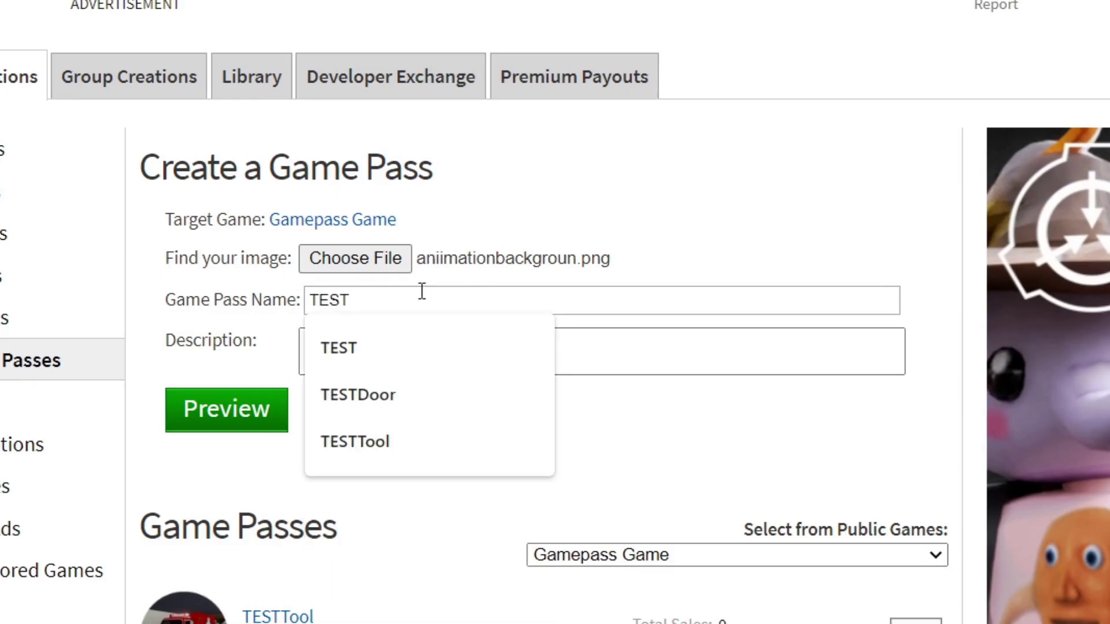
text(Car)
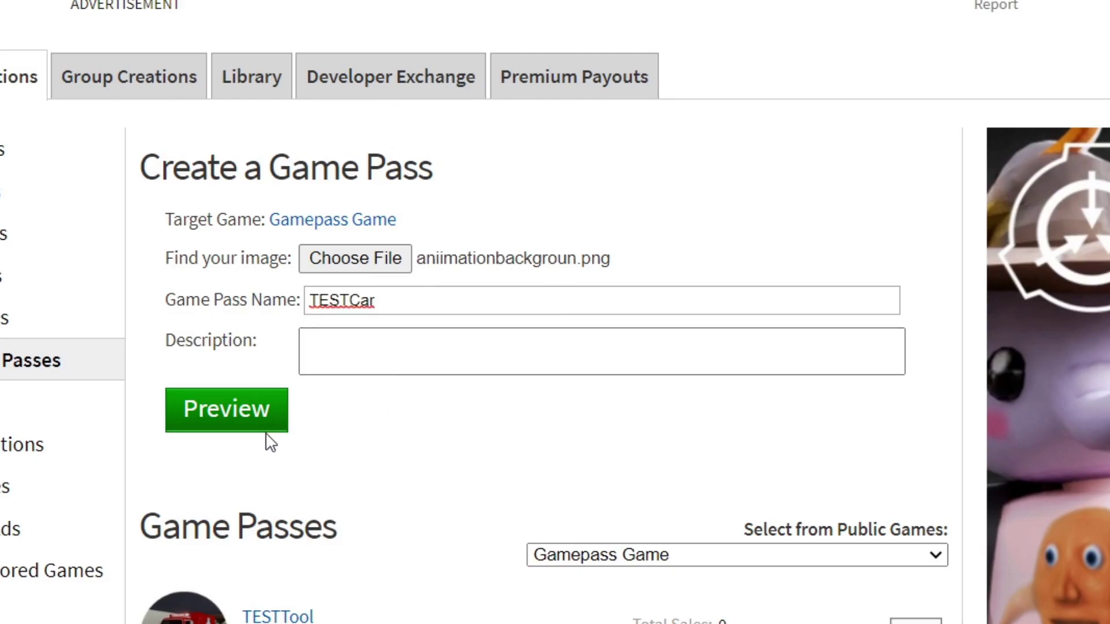
click(266, 430)
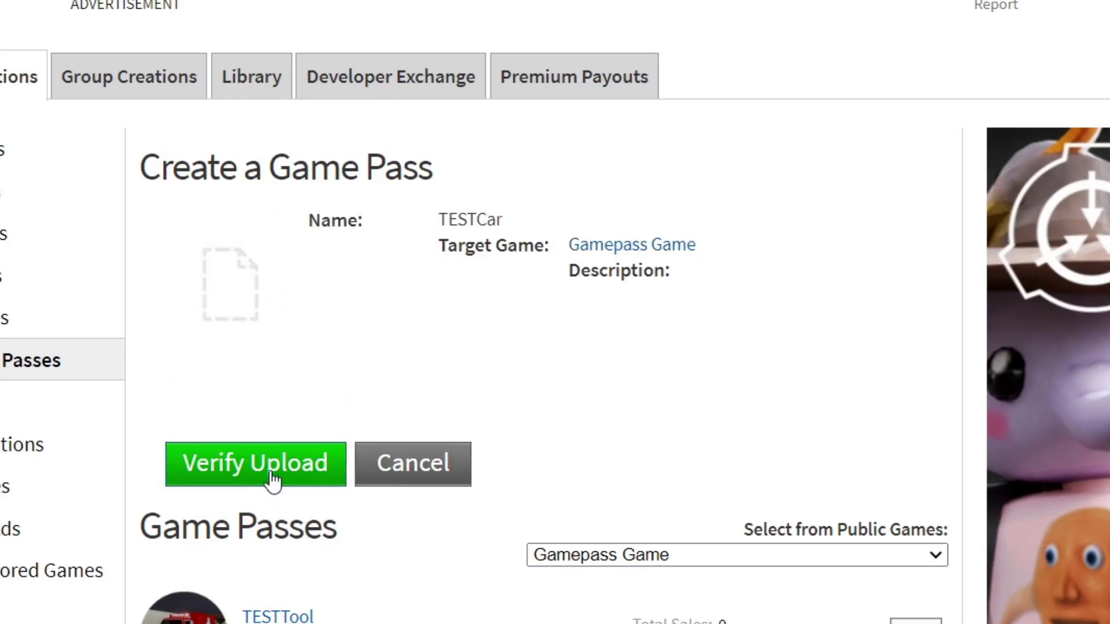
click(273, 477)
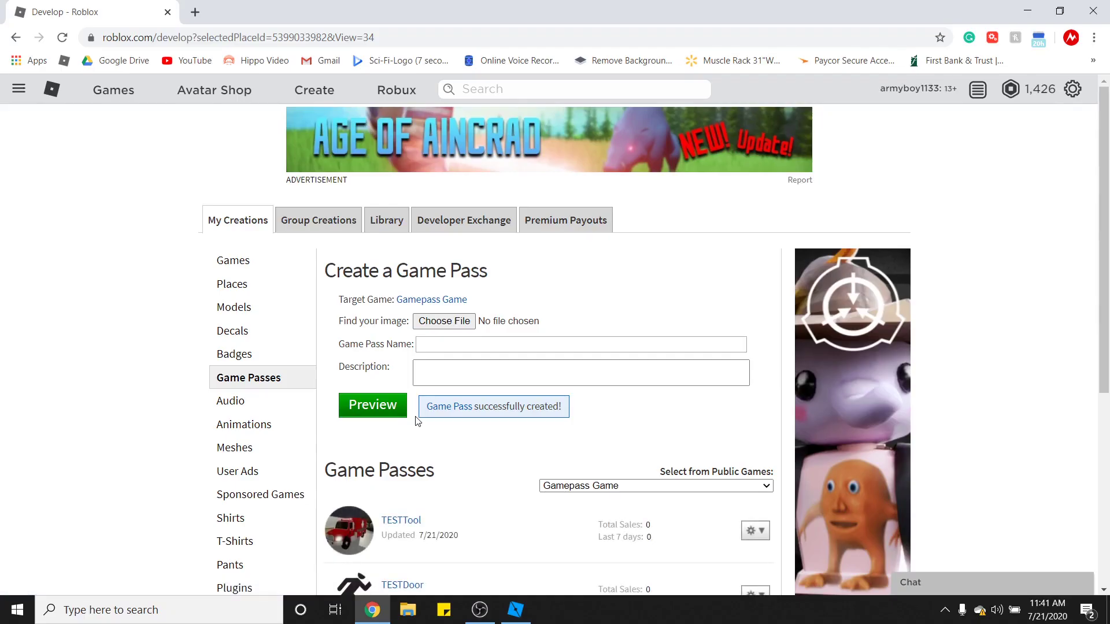
Open the Configure page for TESTCar from the Game Passes list.
scroll(417, 421, down, 3)
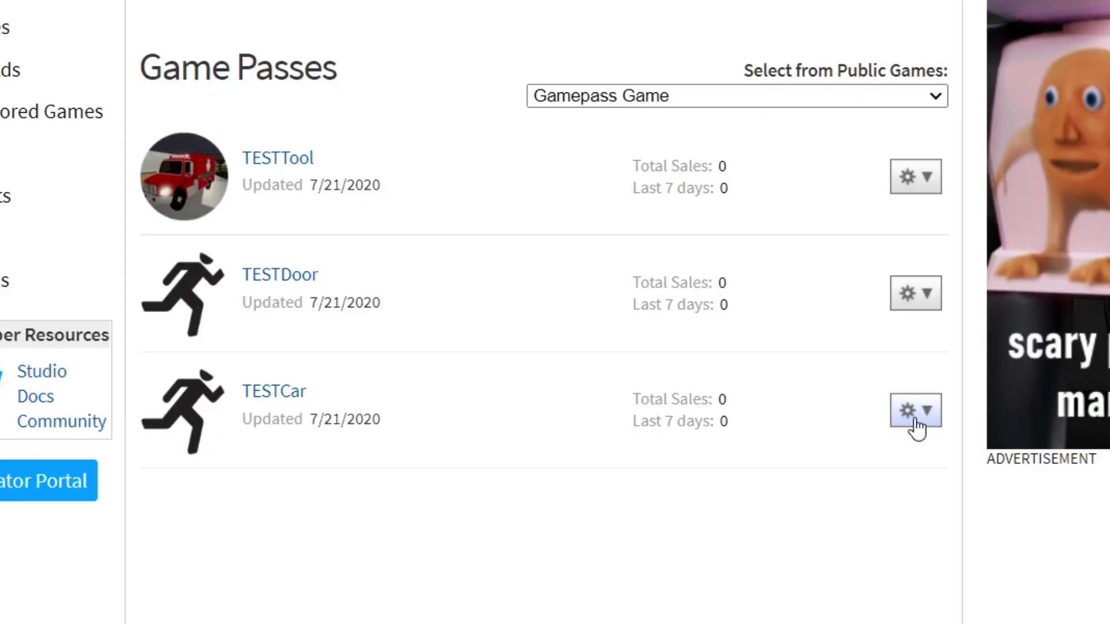
click(916, 425)
click(913, 455)
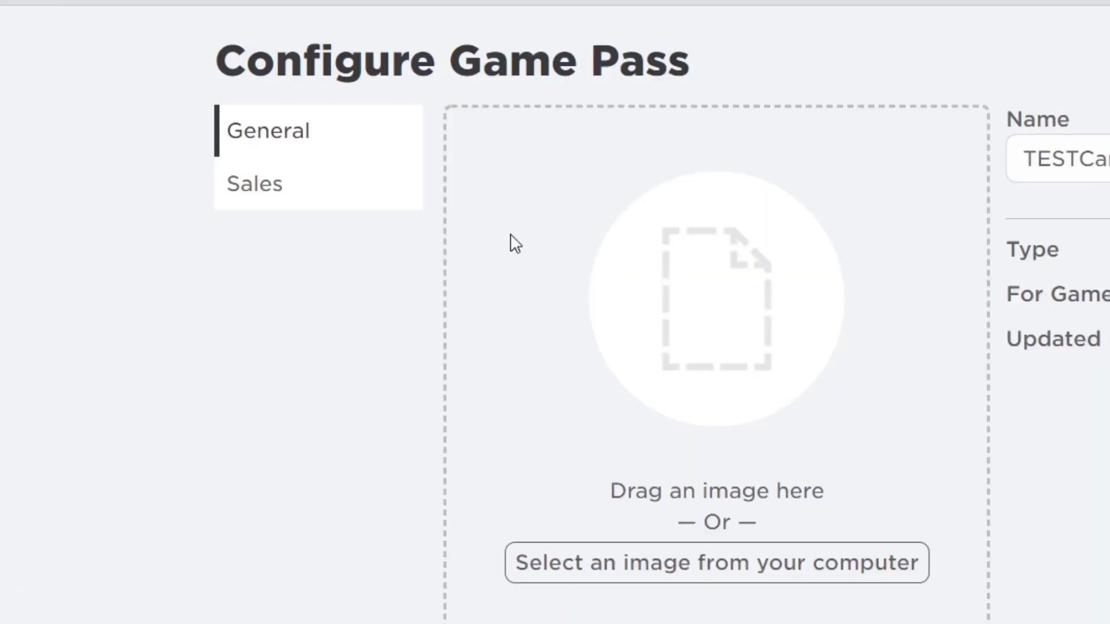
Put TESTCar on sale at 100 Robux, noting the 70 Robux creator earnings, and save.
click(375, 200)
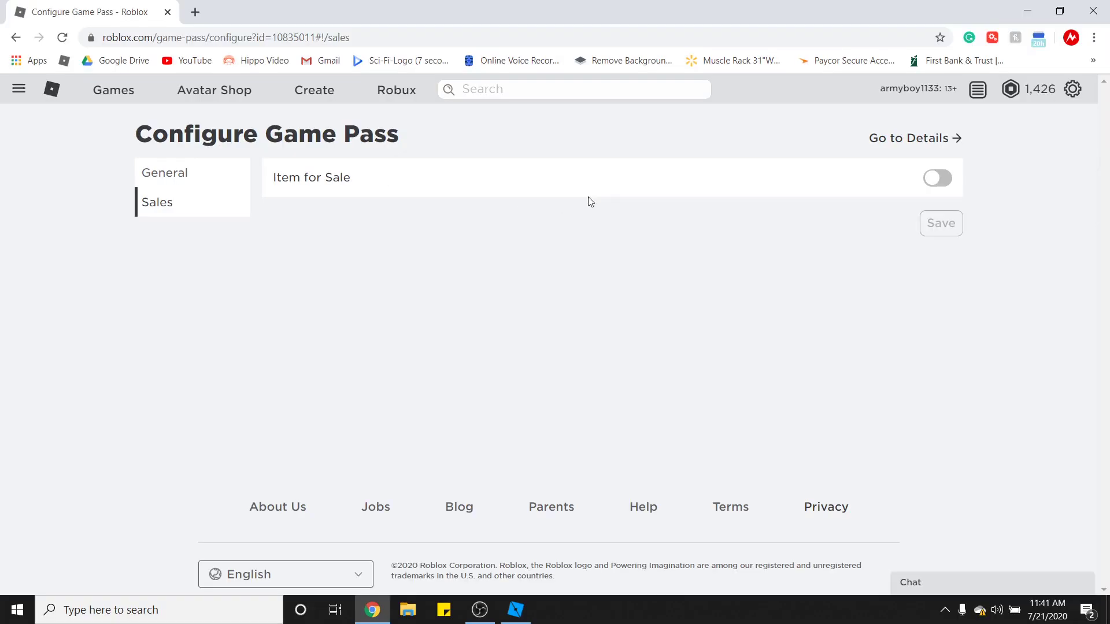
click(929, 183)
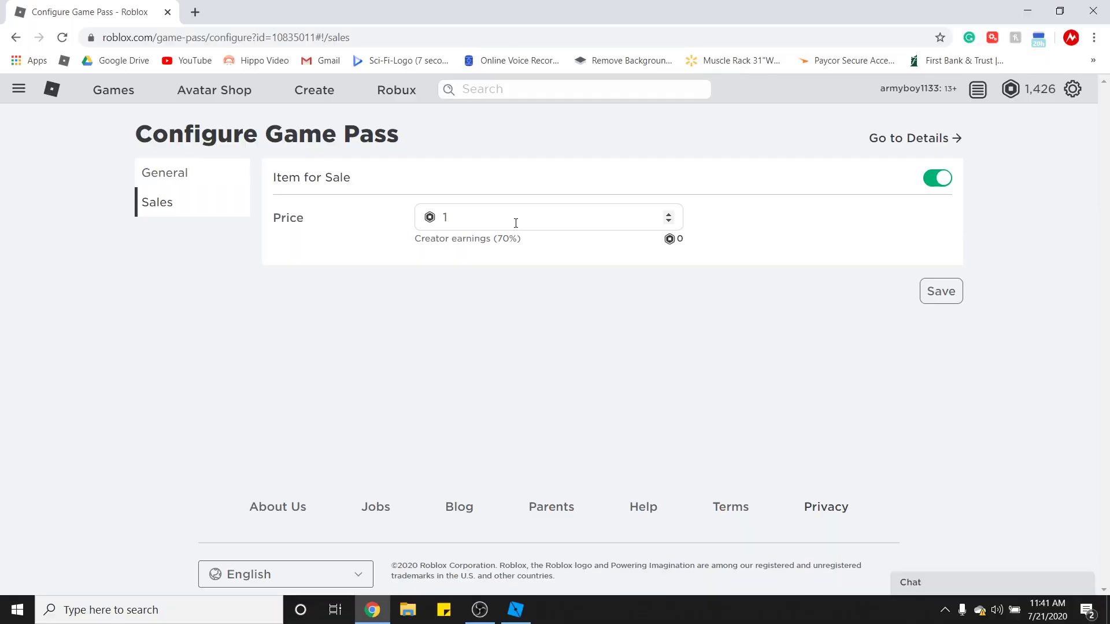
text(00)
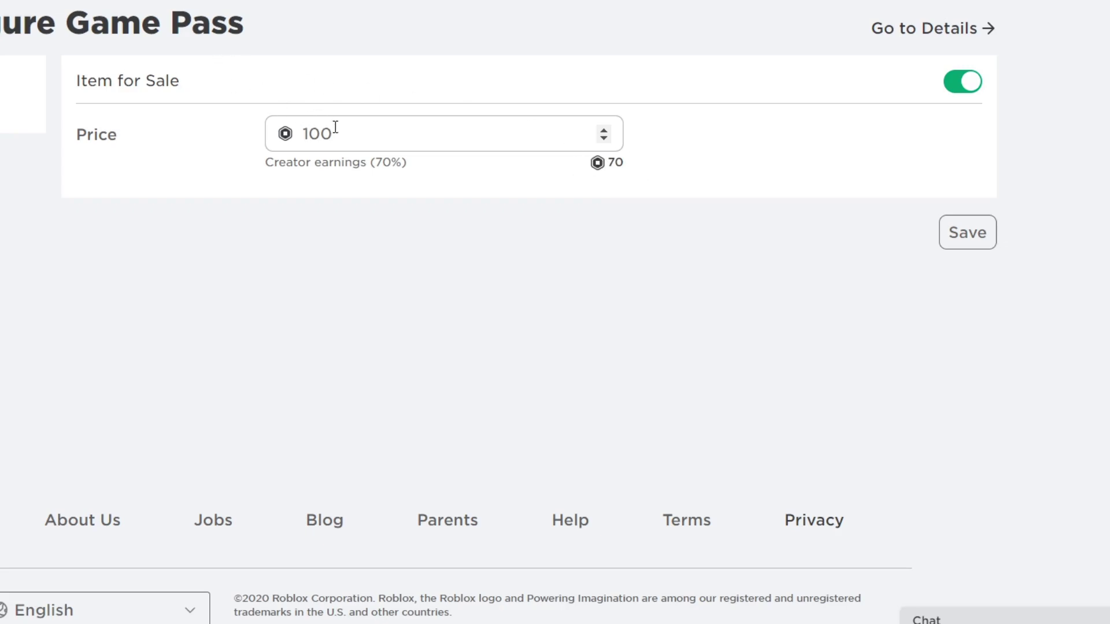
drag(623, 163, 606, 164)
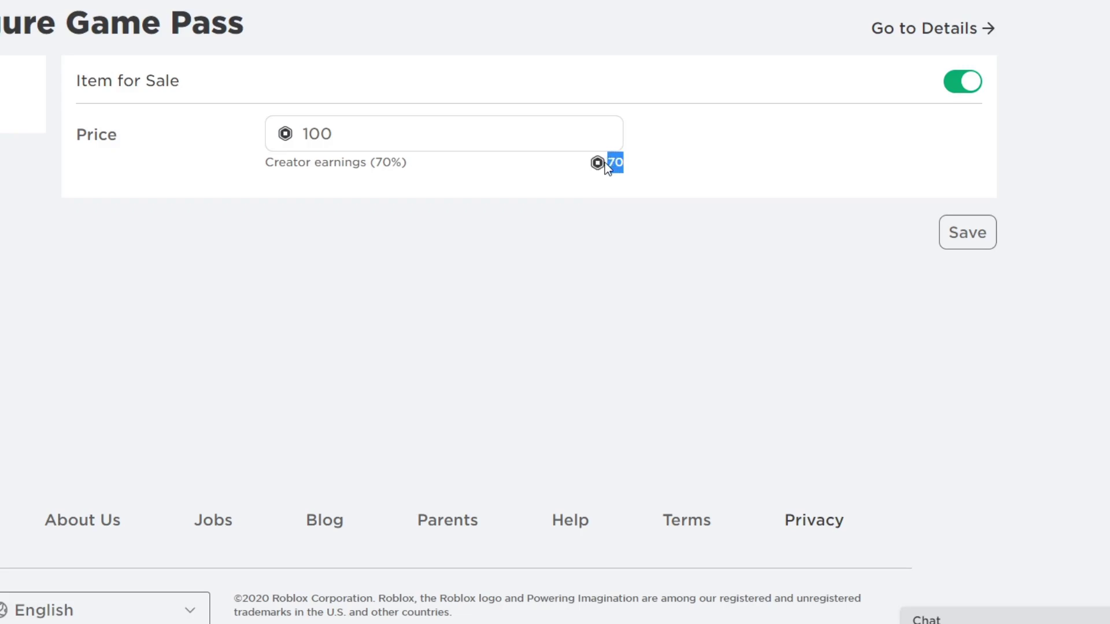
click(484, 175)
drag(623, 166, 612, 165)
click(578, 190)
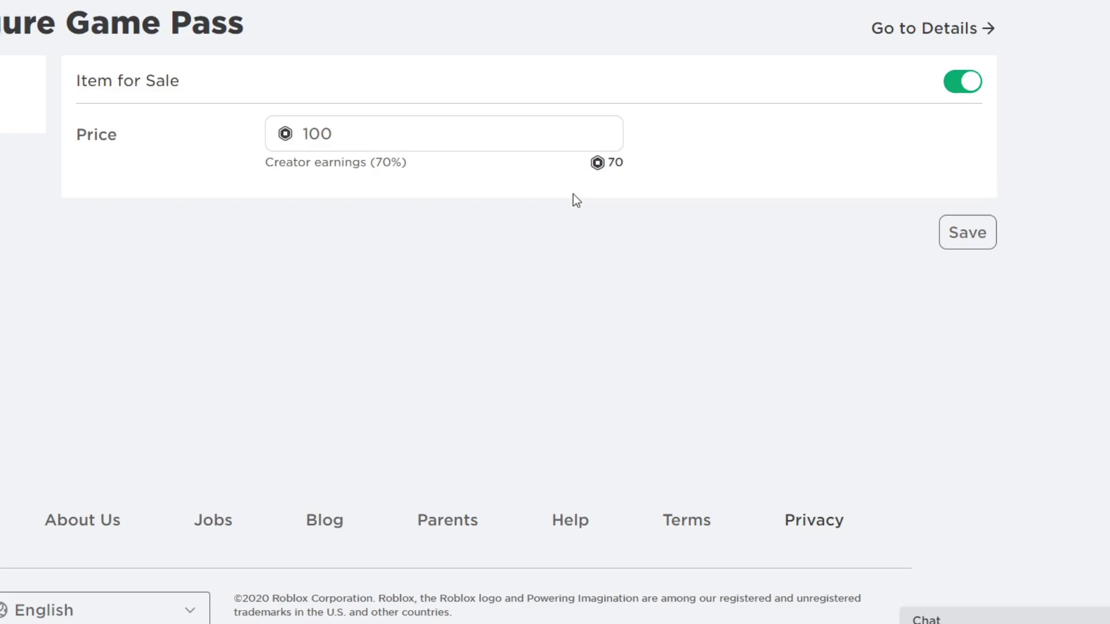
click(971, 248)
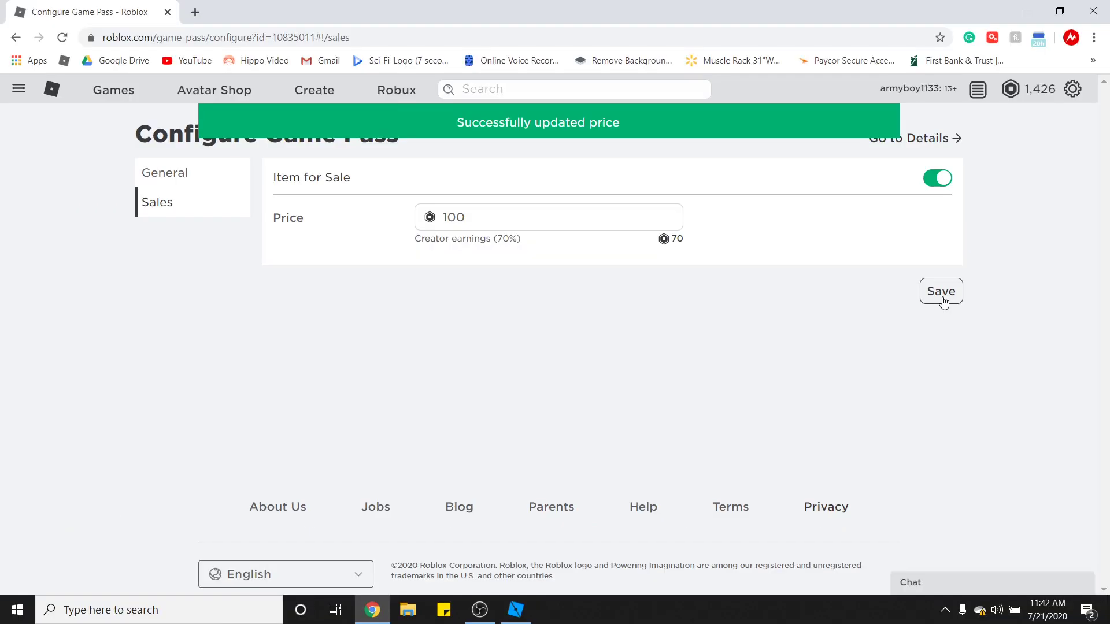
Copy TESTCar's game pass ID 10835011 from its details page and return to Studio.
click(919, 144)
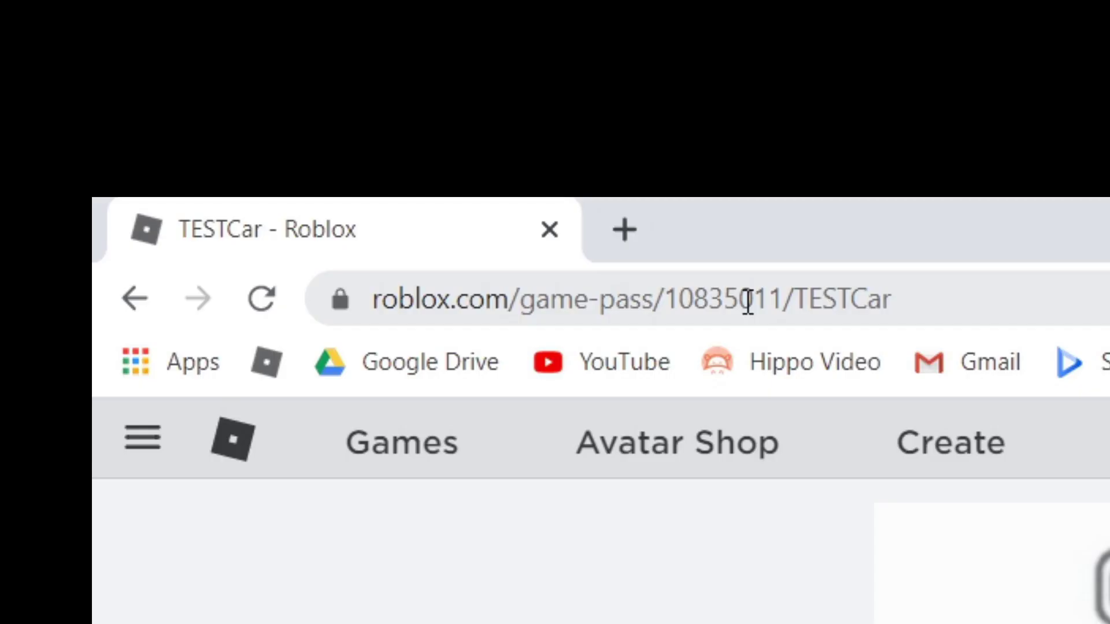
double_click(747, 302)
key(ctrl+c)
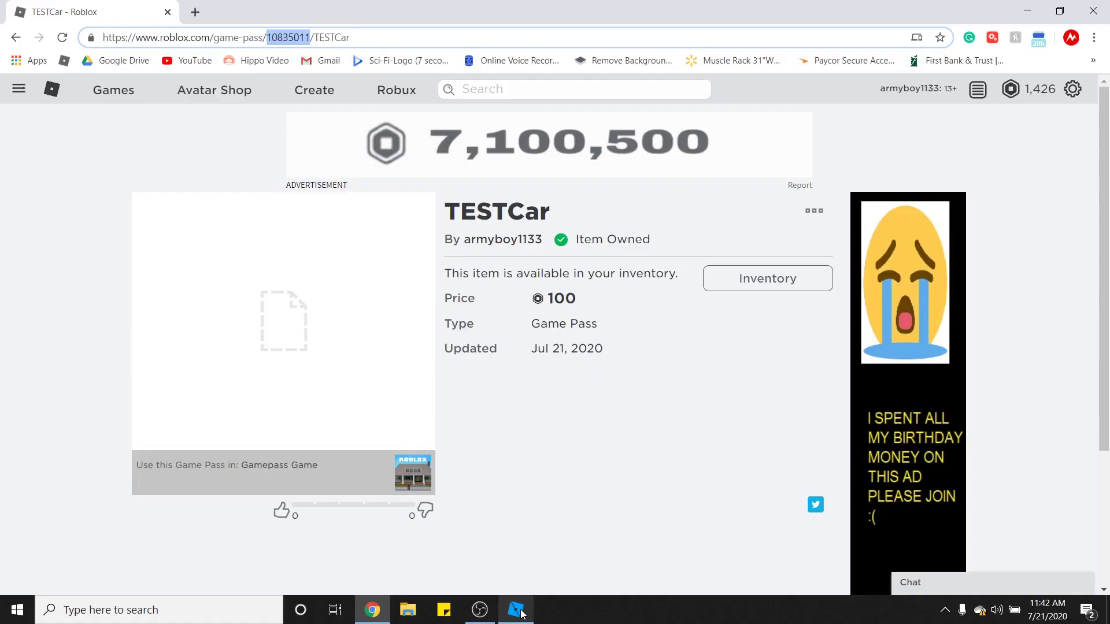
click(520, 612)
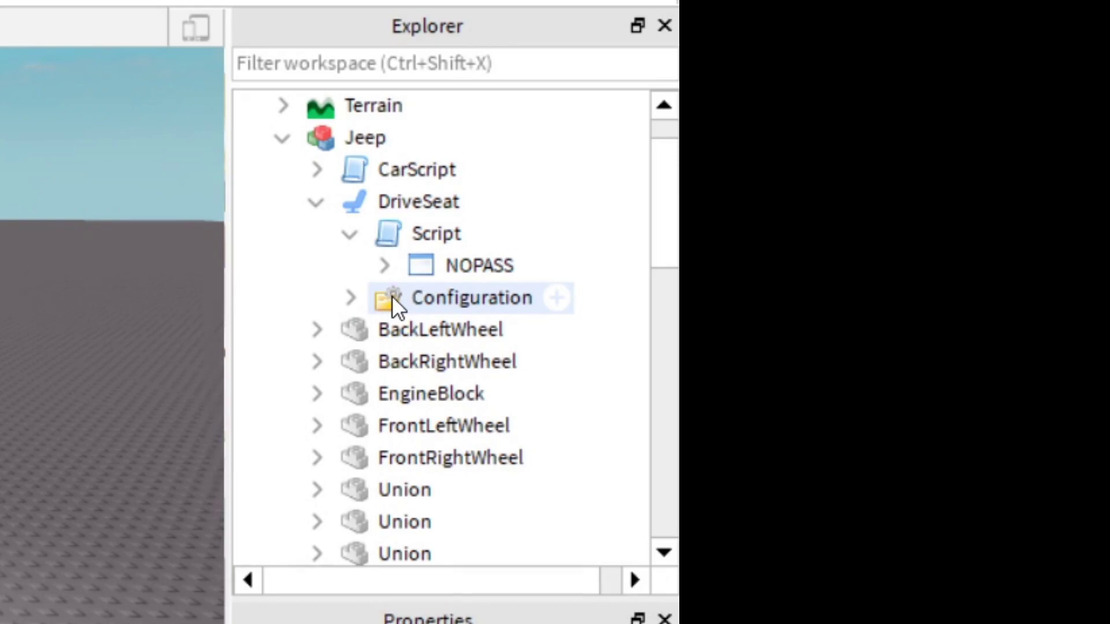
Set the DriveSeat Configuration's Gamepass Value to 10835011.
double_click(392, 296)
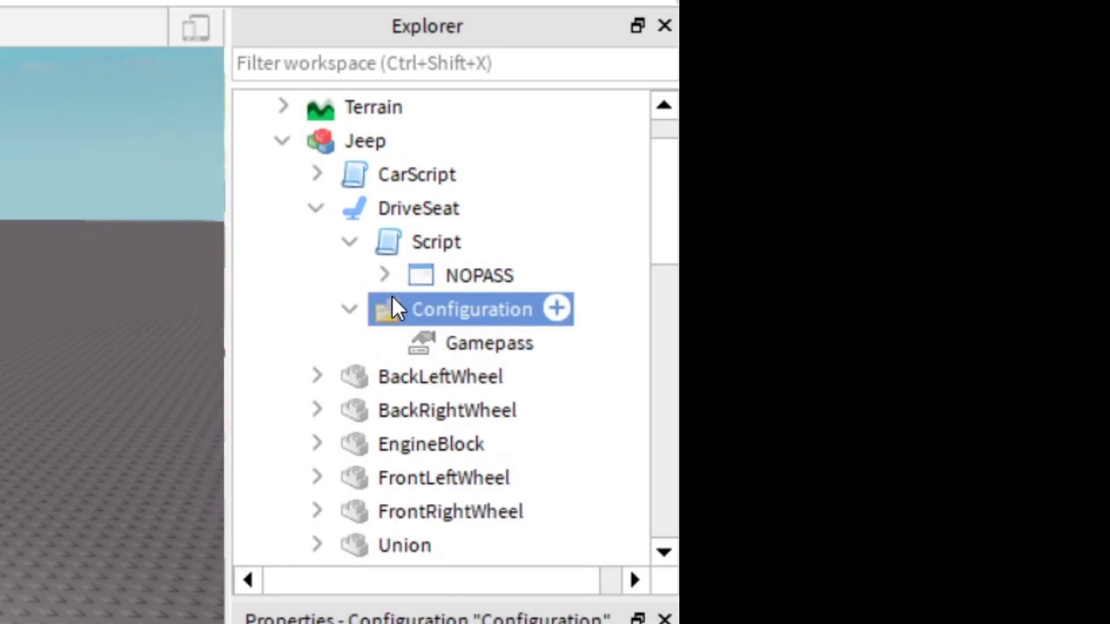
click(429, 341)
click(417, 410)
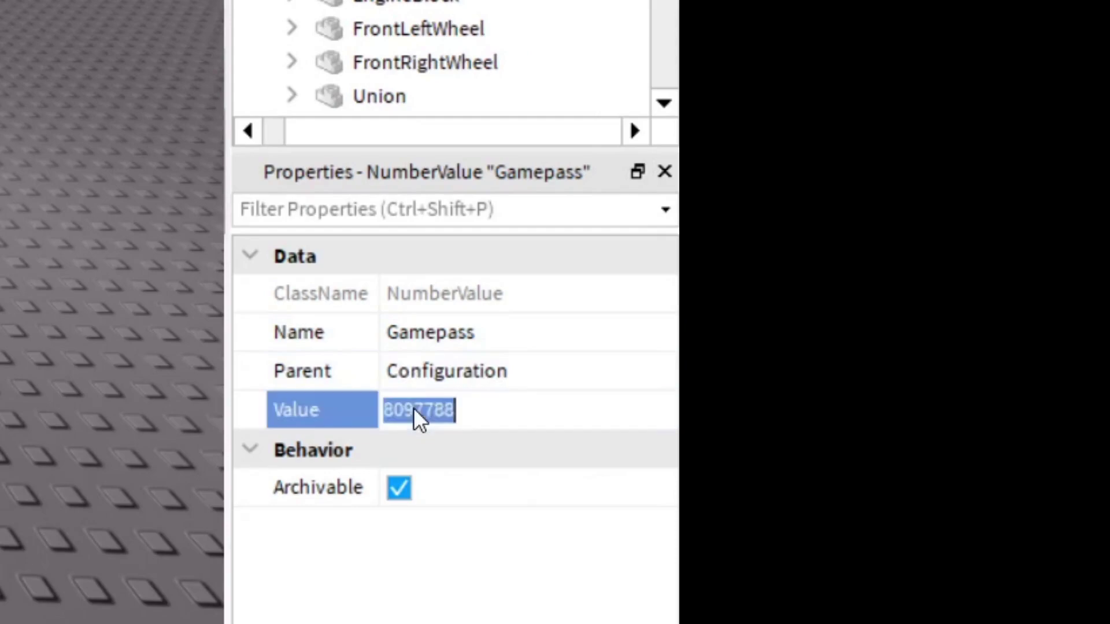
key(ctrl+v)
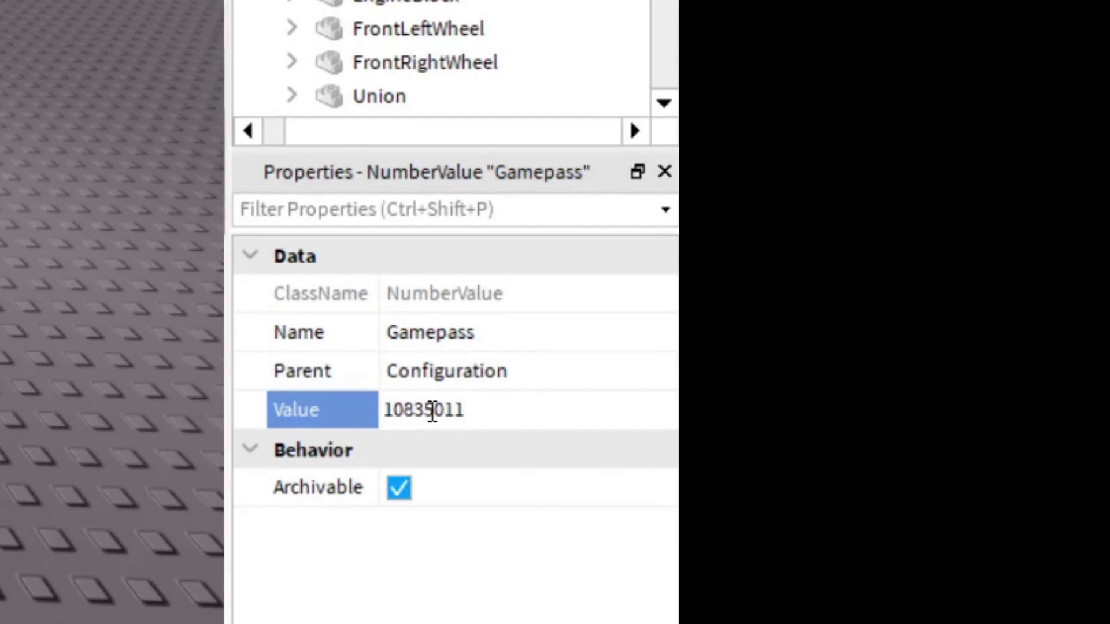
key(Return)
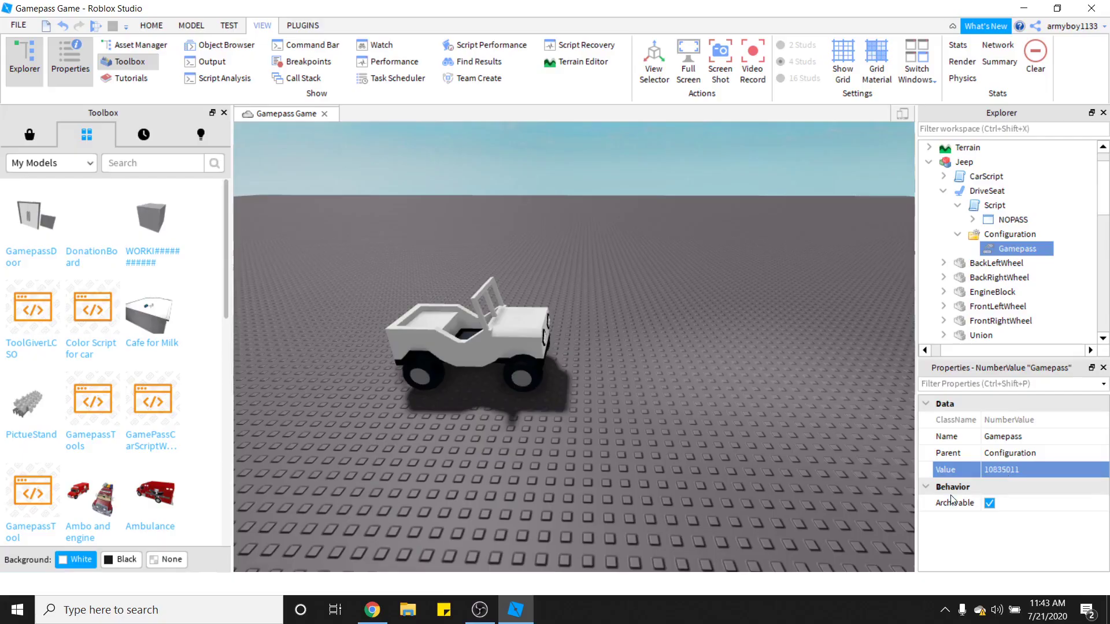
click(729, 448)
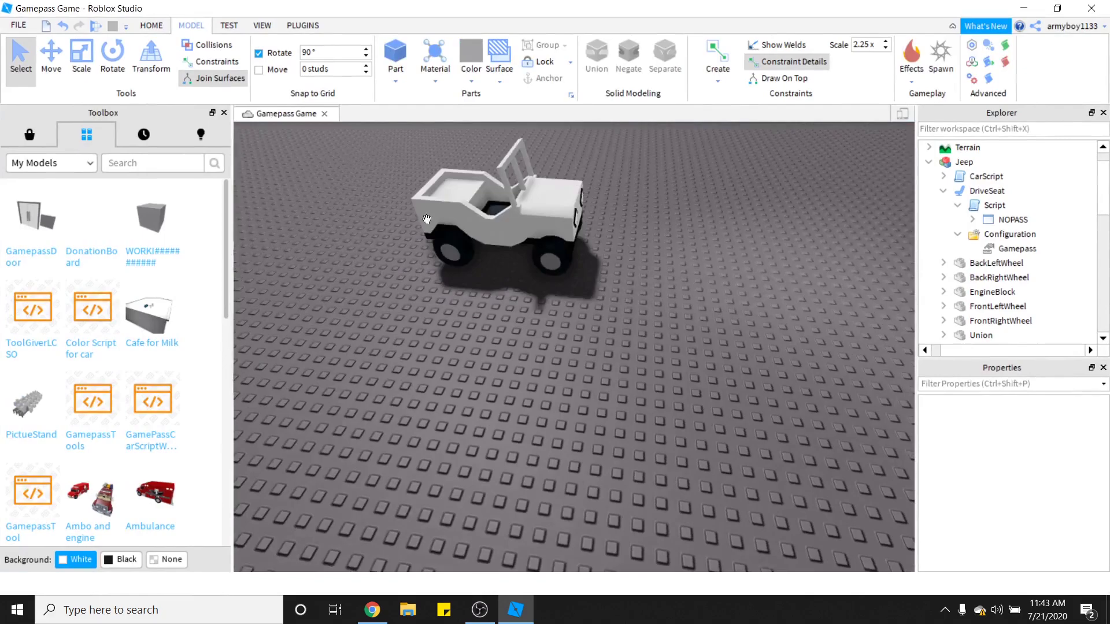
Insert a SpawnLocation near the jeep, then playtest and drive the avatar into the jeep's seat.
click(940, 58)
scroll(512, 451, down, 3)
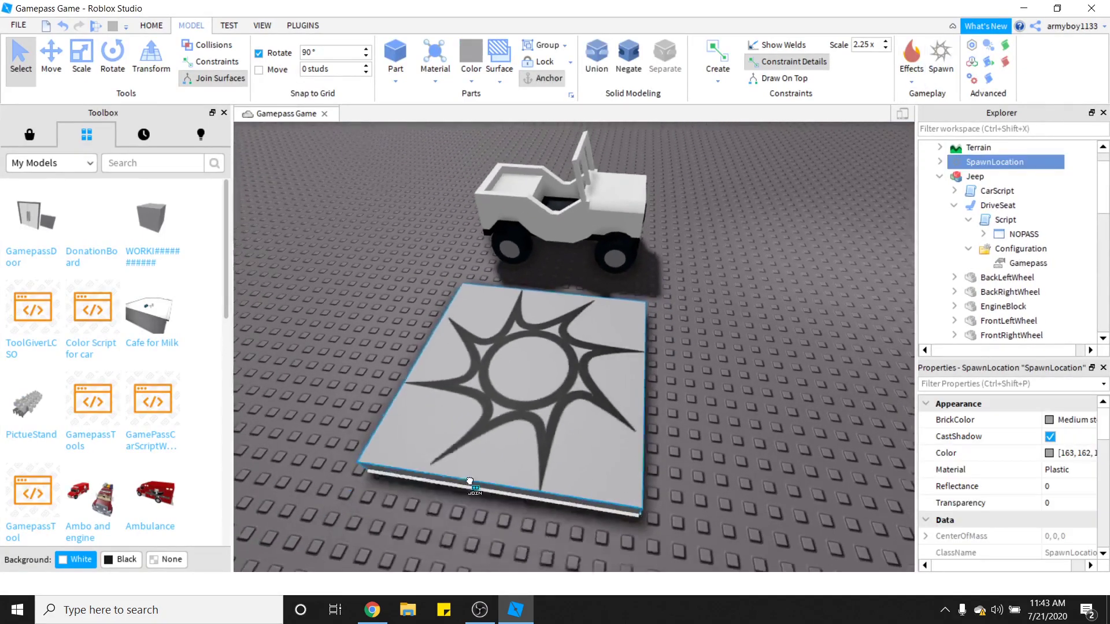
click(96, 25)
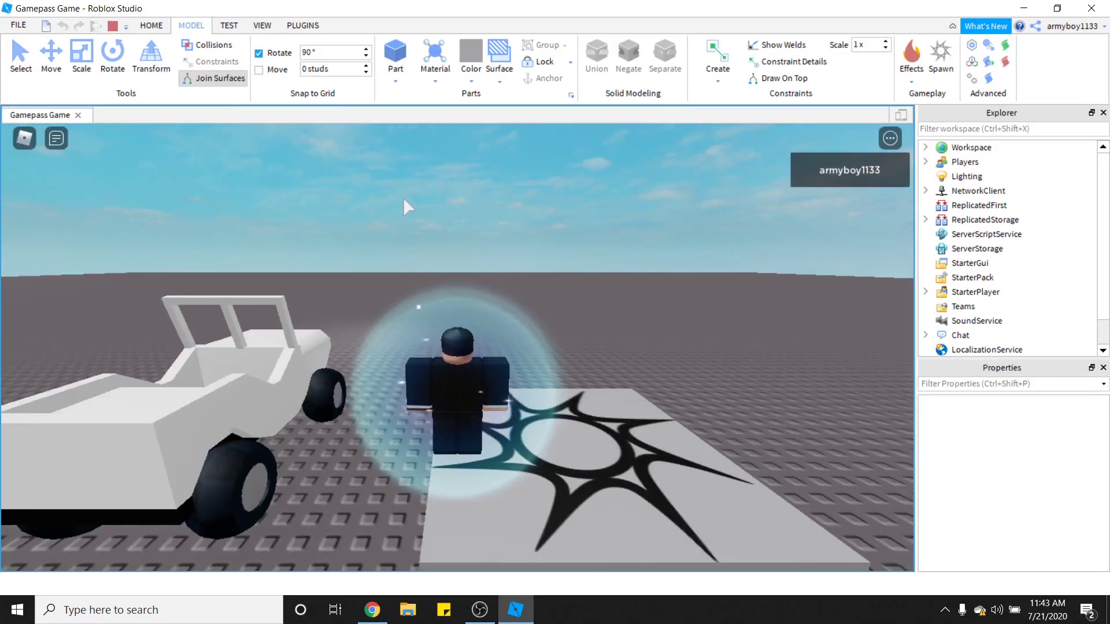
right_drag(400, 202, 404, 199)
key(w)
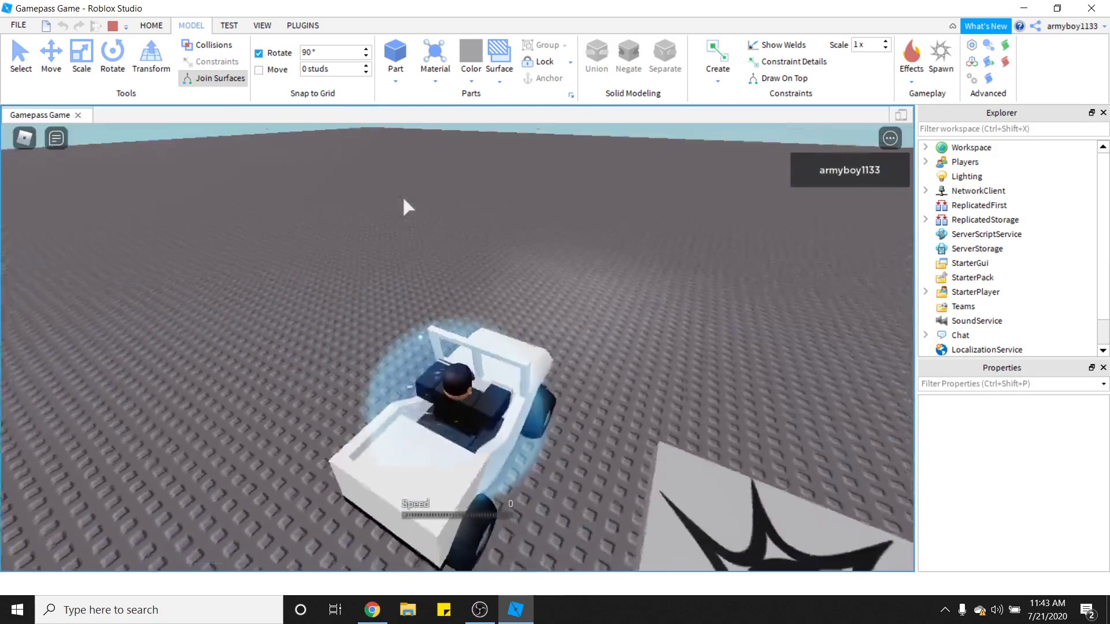
scroll(404, 200, down, 5)
scroll(404, 199, down, 3)
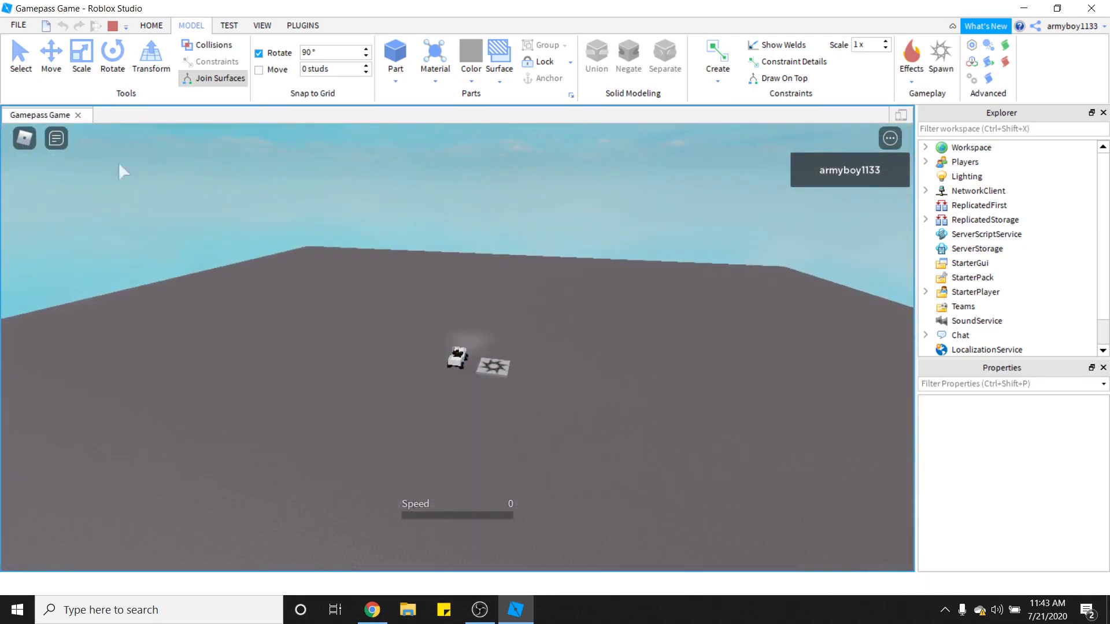
right_drag(403, 275, 403, 274)
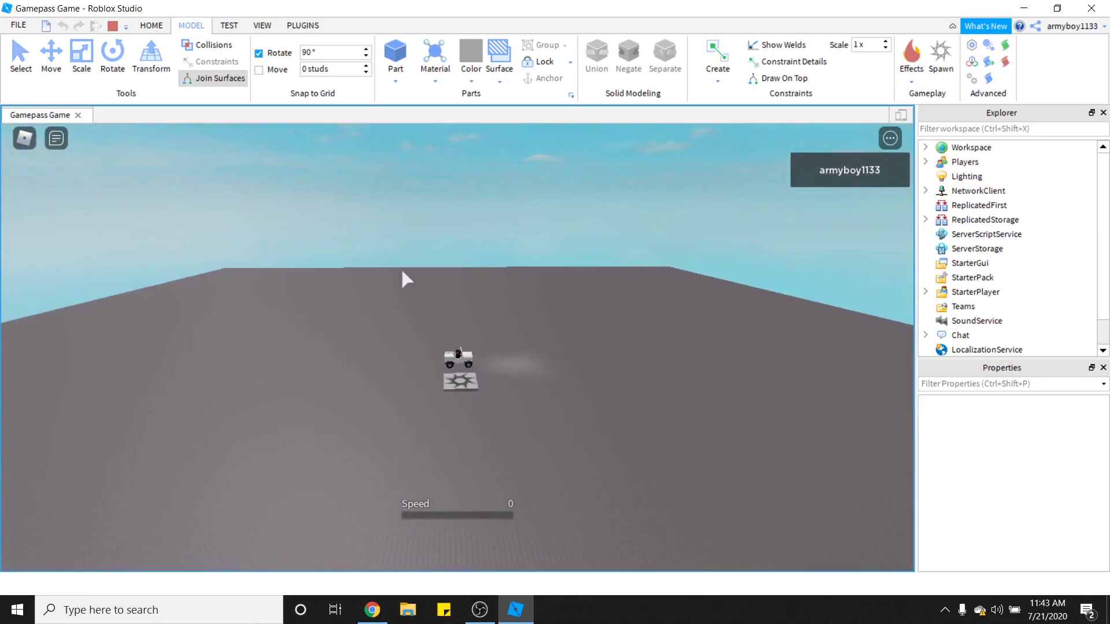
scroll(402, 273, up, 2)
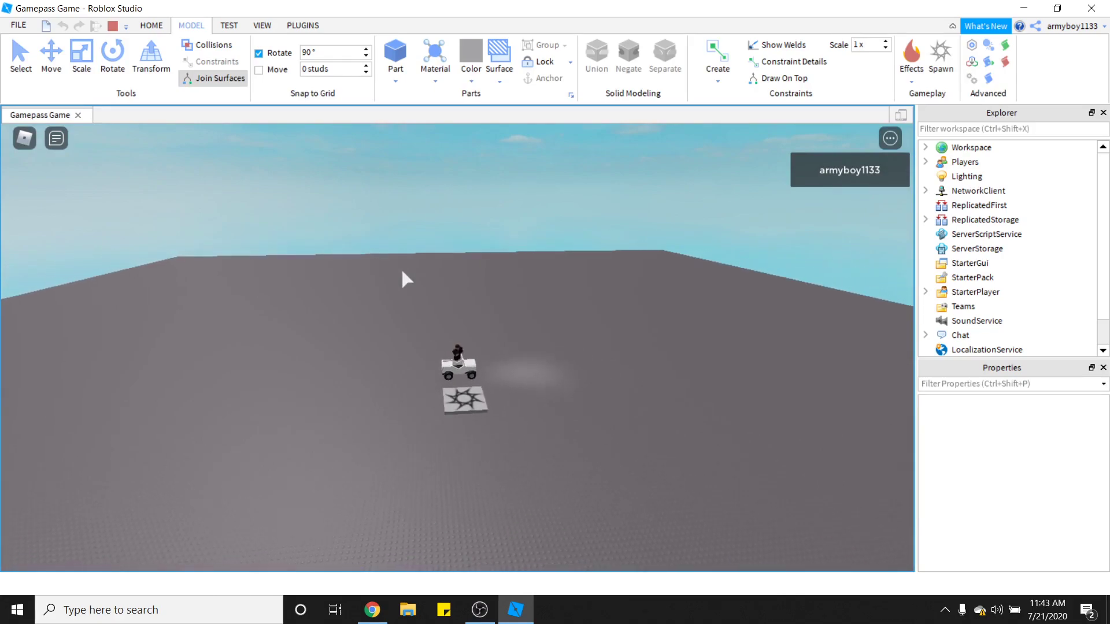
Restart the playtest, walk into the jeep seat, and dismiss the no-gamepass popup.
click(115, 27)
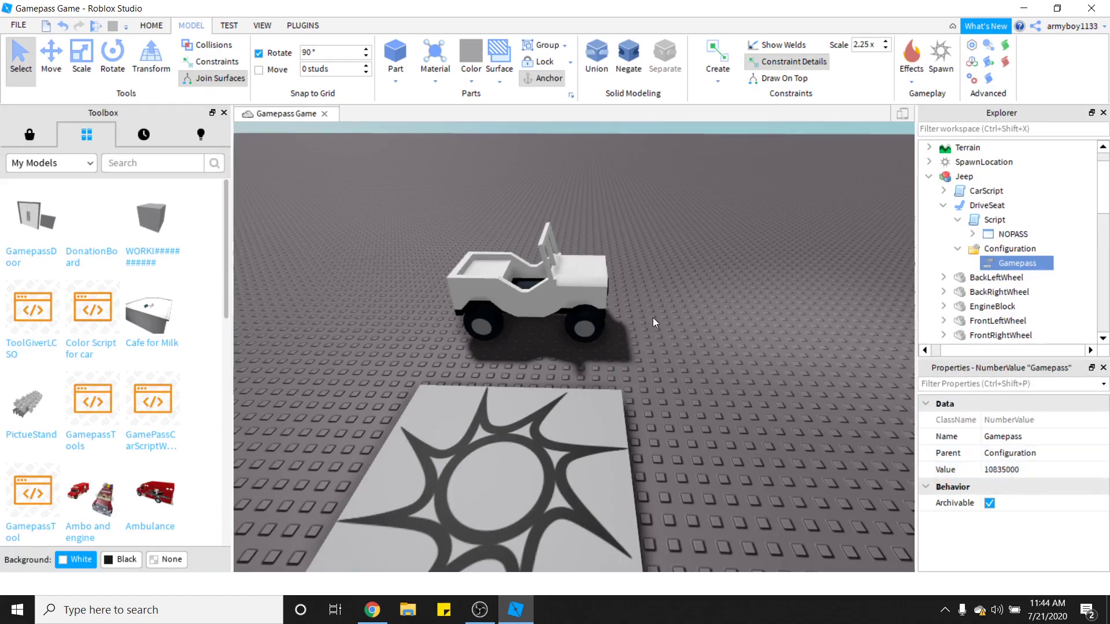
click(95, 27)
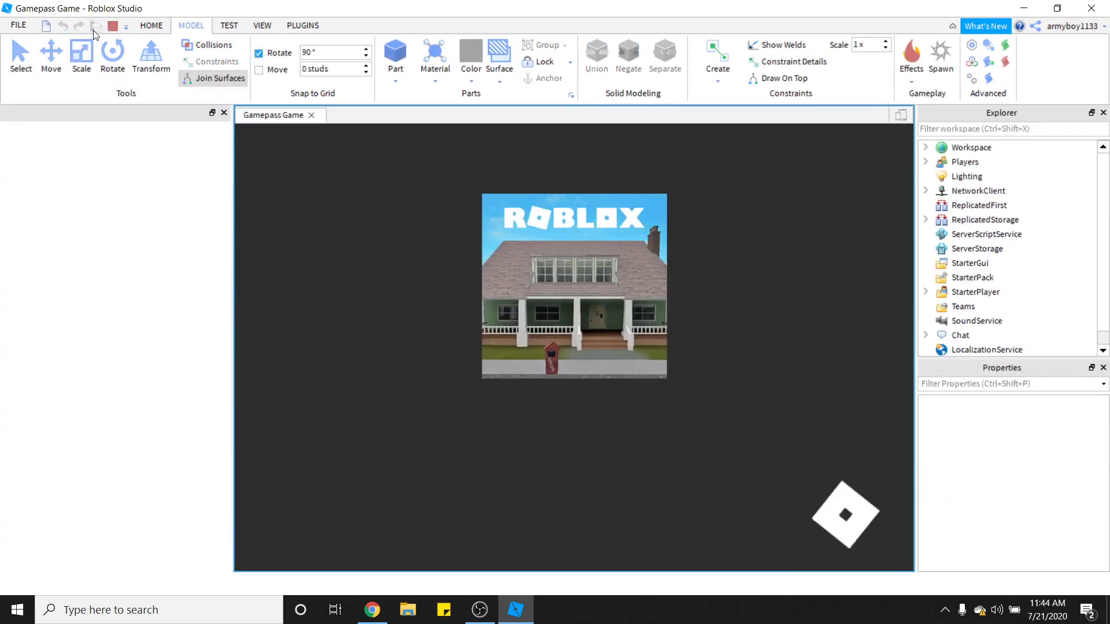
click(223, 114)
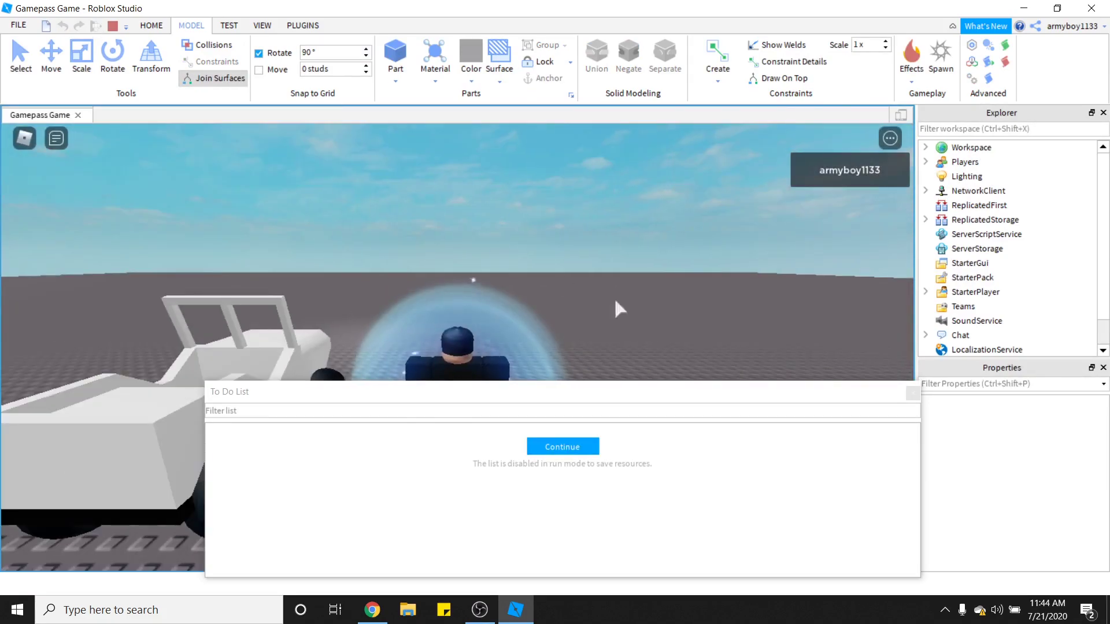
click(913, 393)
key(a)
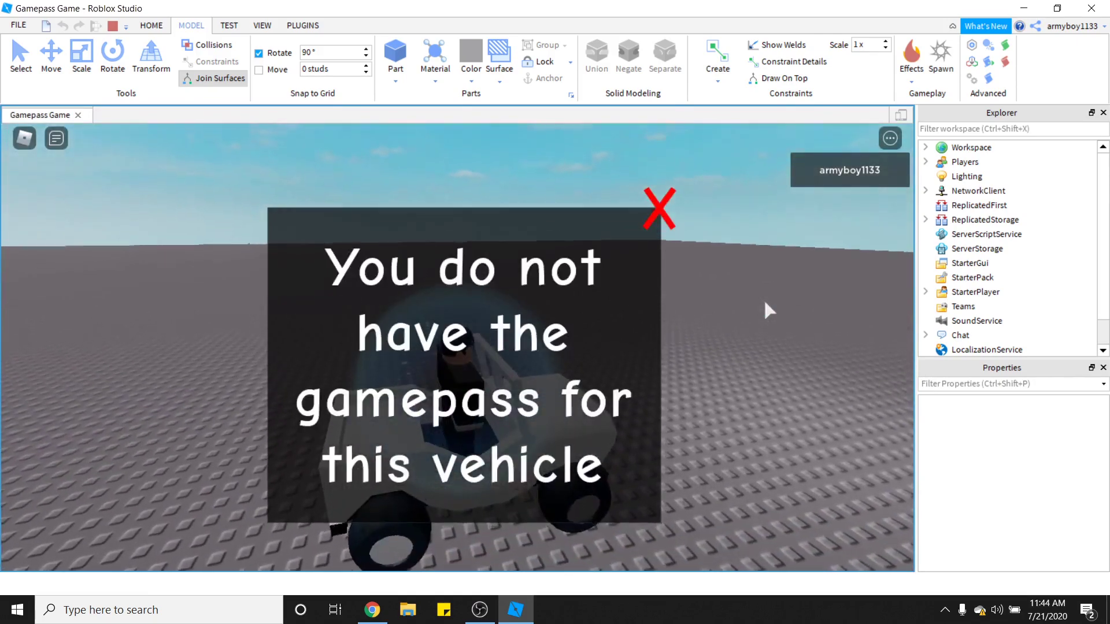
click(660, 210)
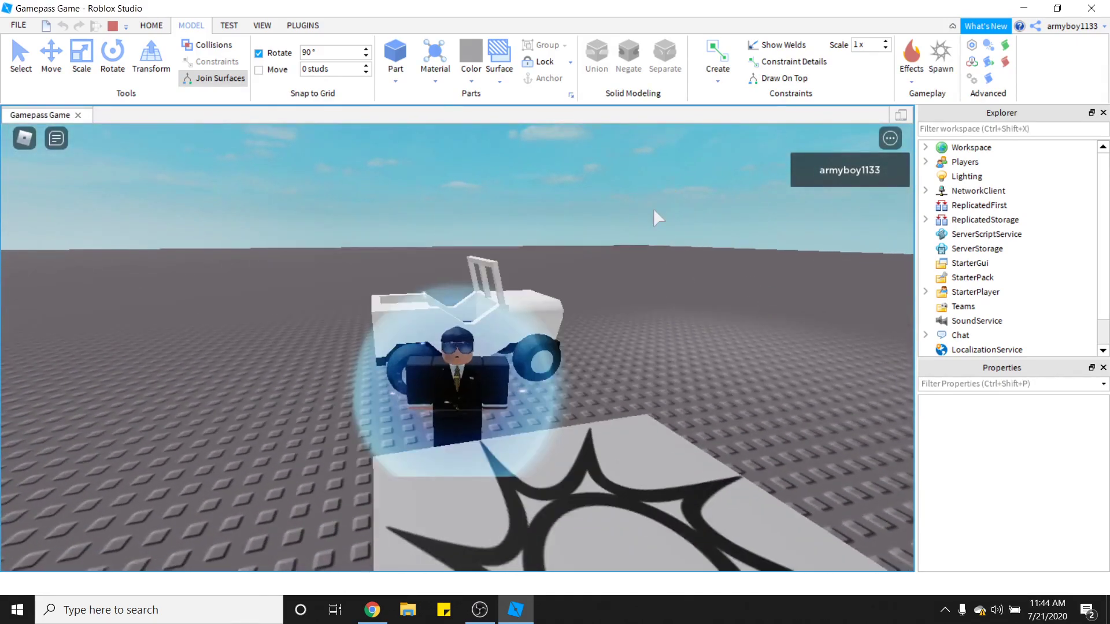